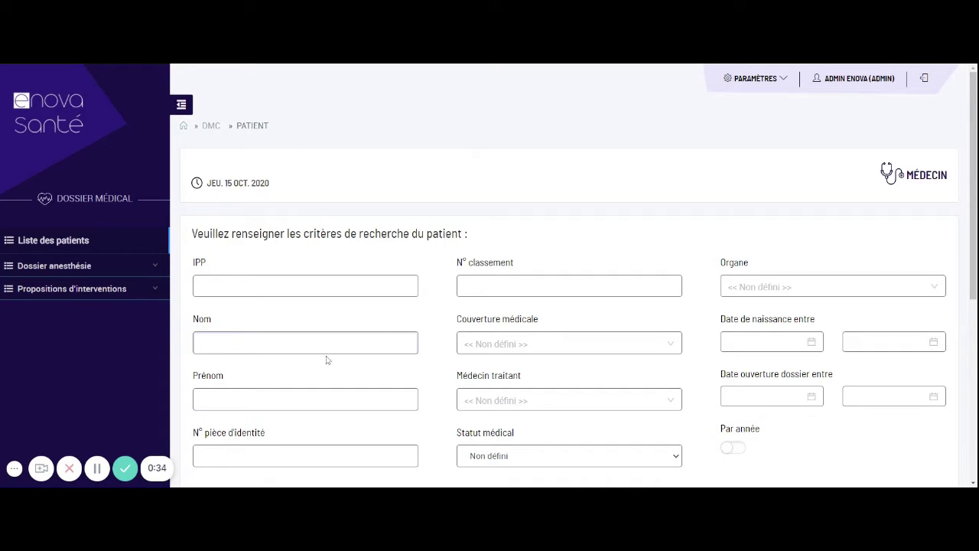
Open the medical record of the C18 COLON patient from the patient list
scroll(328, 361, "down", 1)
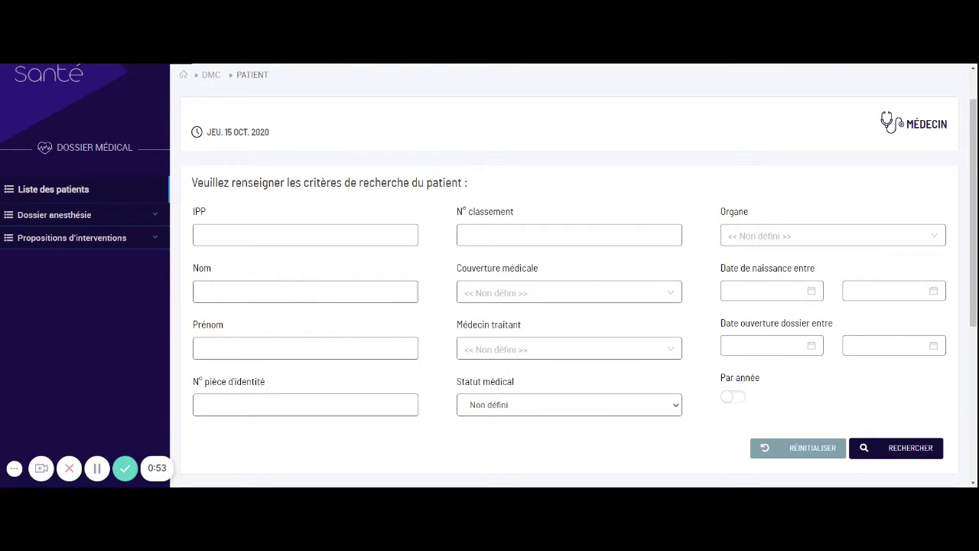
scroll(451, 304, "down", 2)
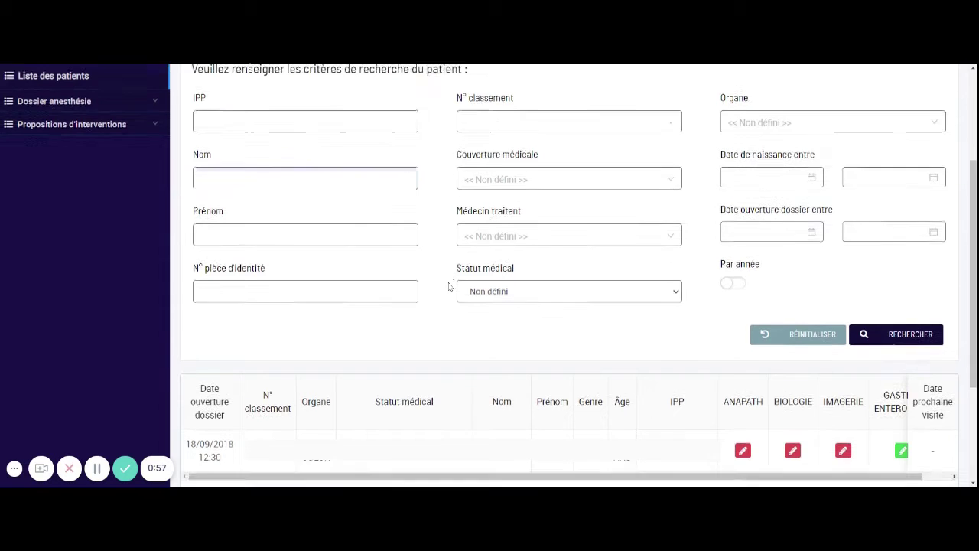
scroll(482, 306, "down", 2)
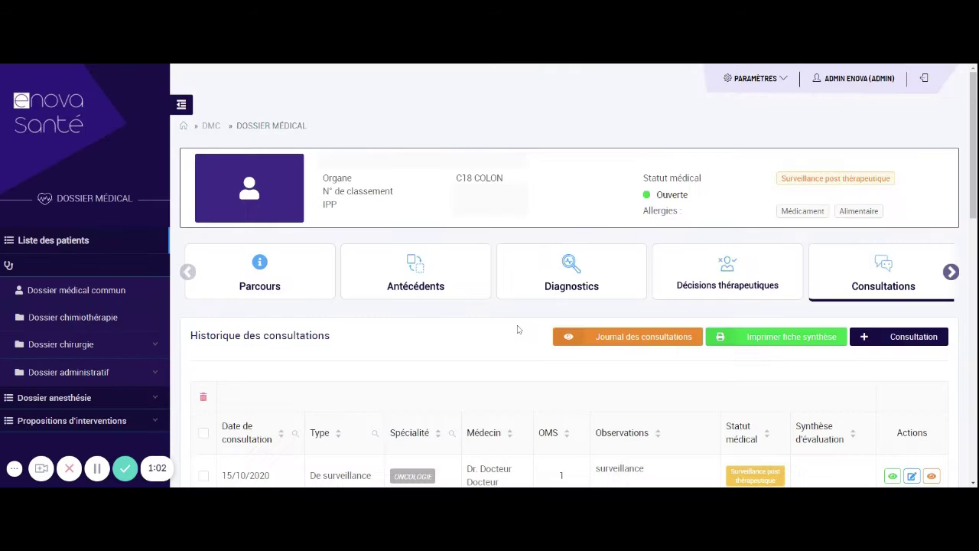
Collapse the navigation sidebar and review the patient's consultation history
left_click(182, 106)
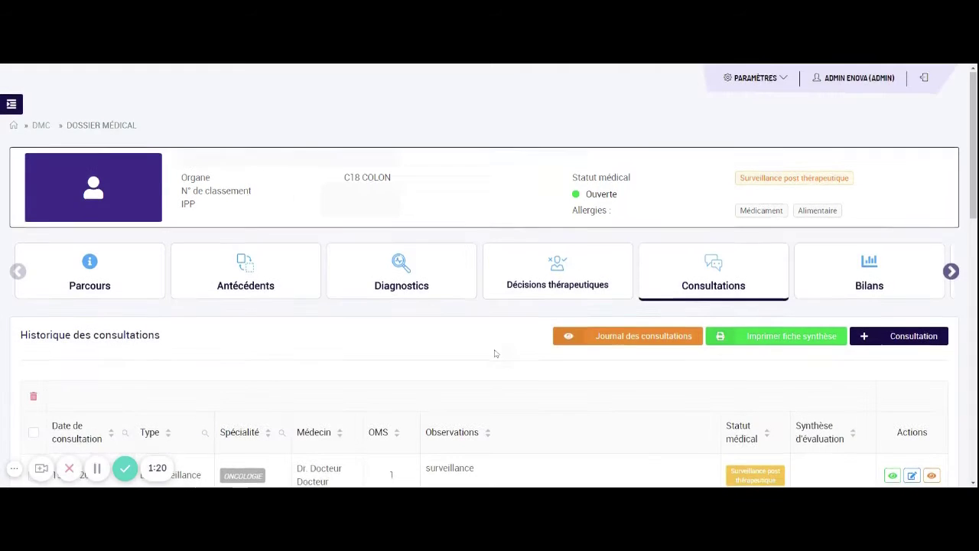
scroll(495, 350, "down", 2)
scroll(457, 328, "down", 1)
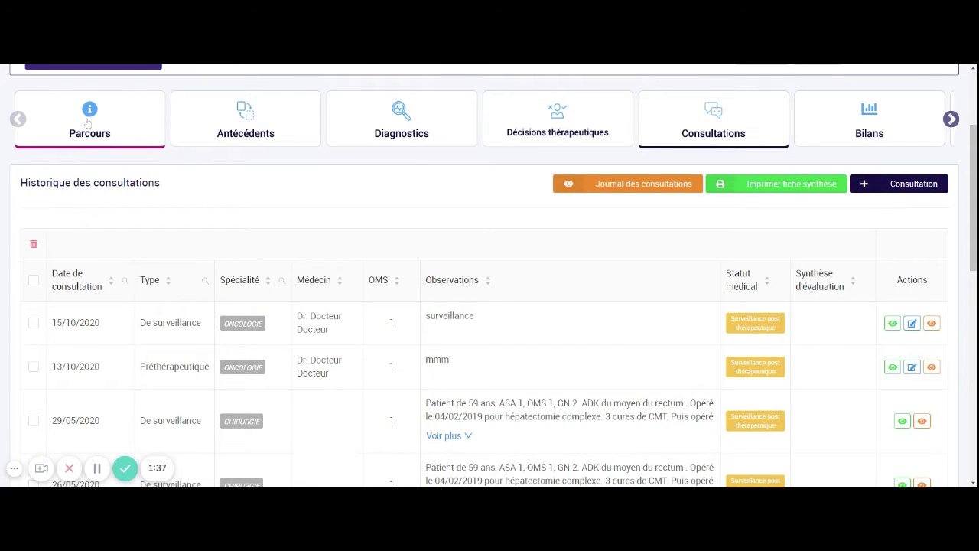
Show the patient's Parcours timeline and open the medical summary of its "Ouverture dossier cancer" entry
left_click(89, 123)
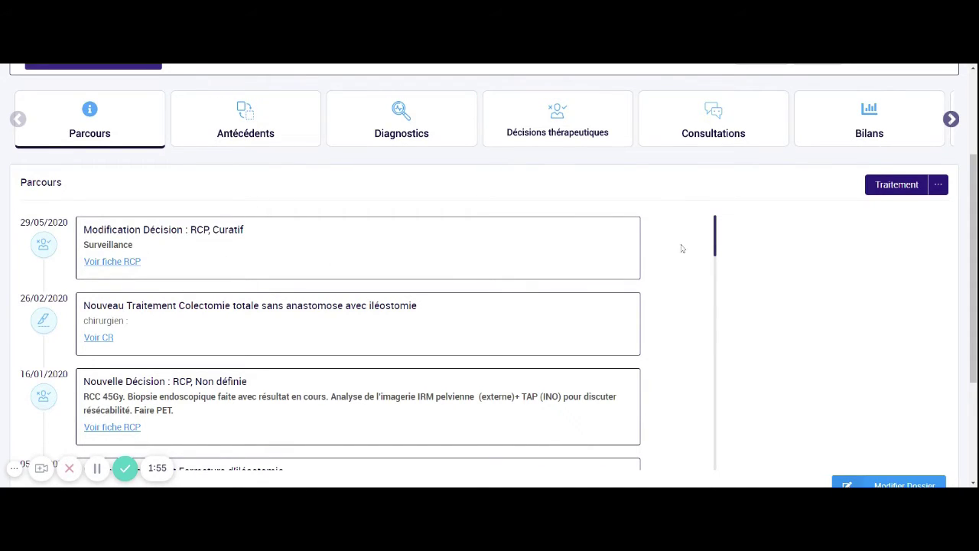
left_click_drag(716, 227, 704, 454)
scroll(763, 374, "down", 2)
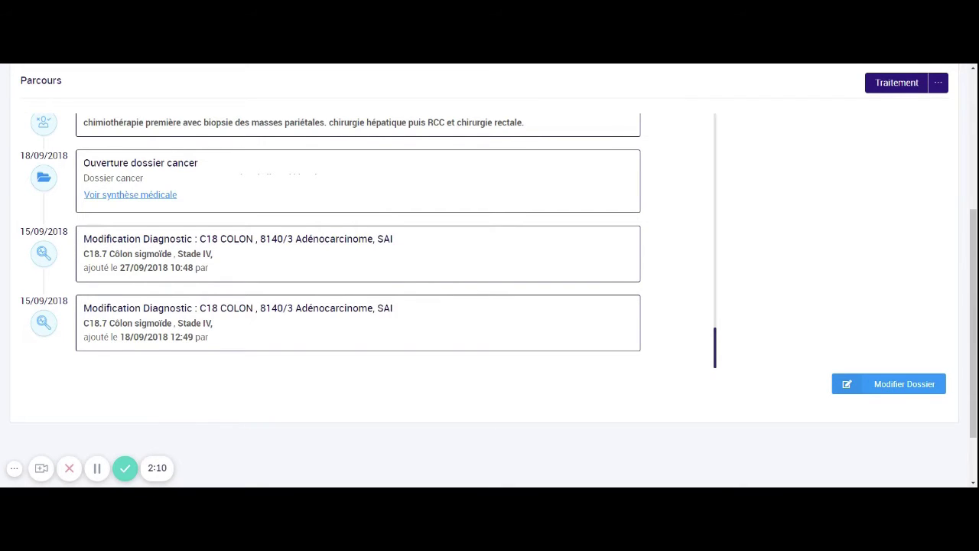
scroll(358, 241, "up", 1)
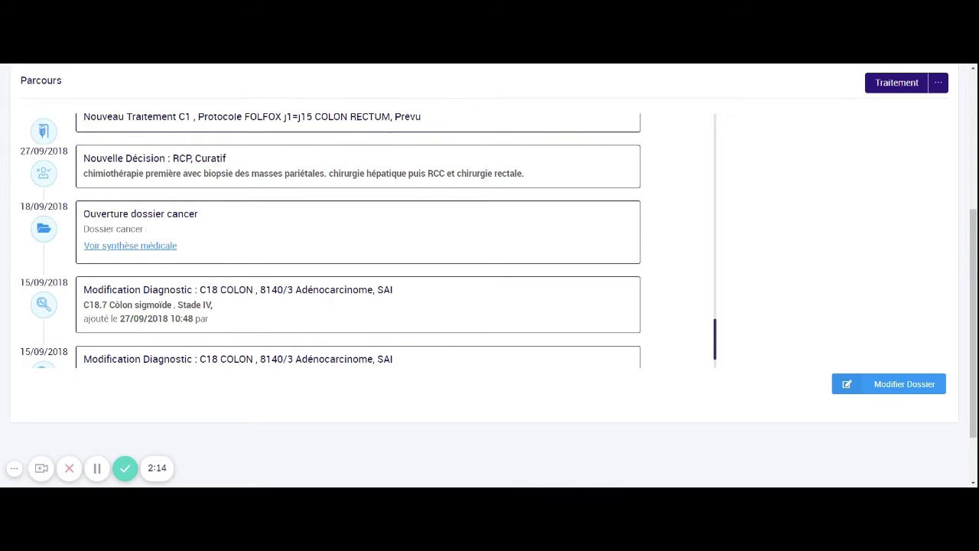
left_click(141, 246)
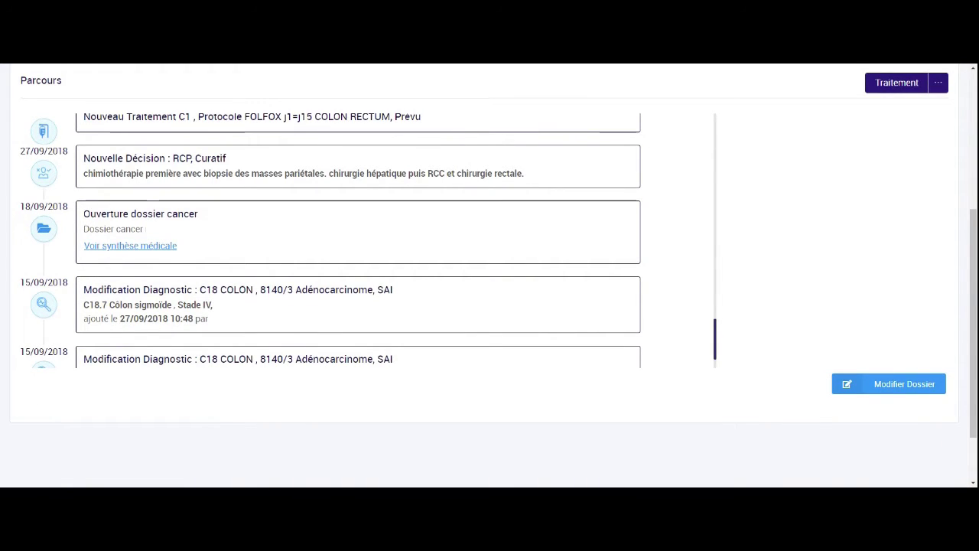
Review the treatments and decisions in the Parcours timeline from the cancer file opening through to the most recent entry
scroll(236, 296, "up", 2)
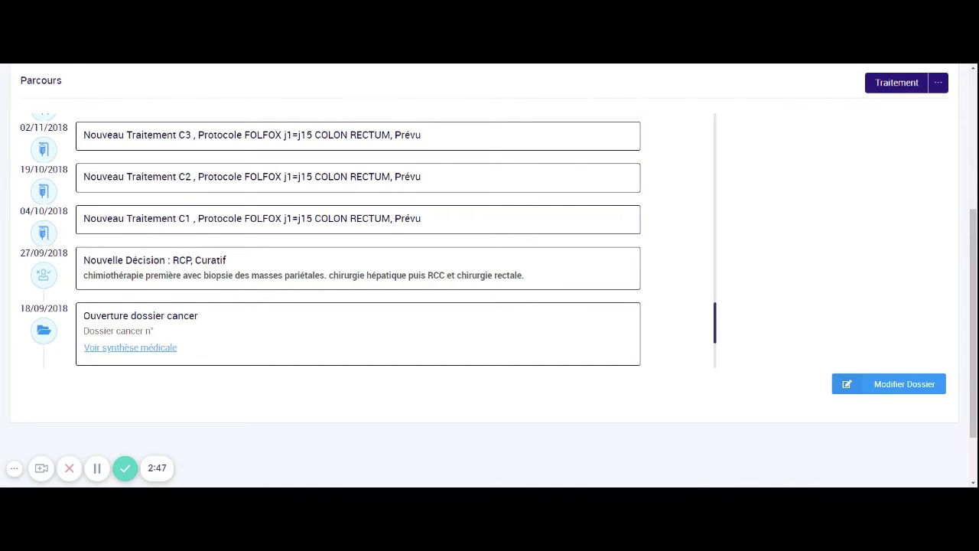
scroll(153, 295, "up", 3)
scroll(153, 297, "up", 4)
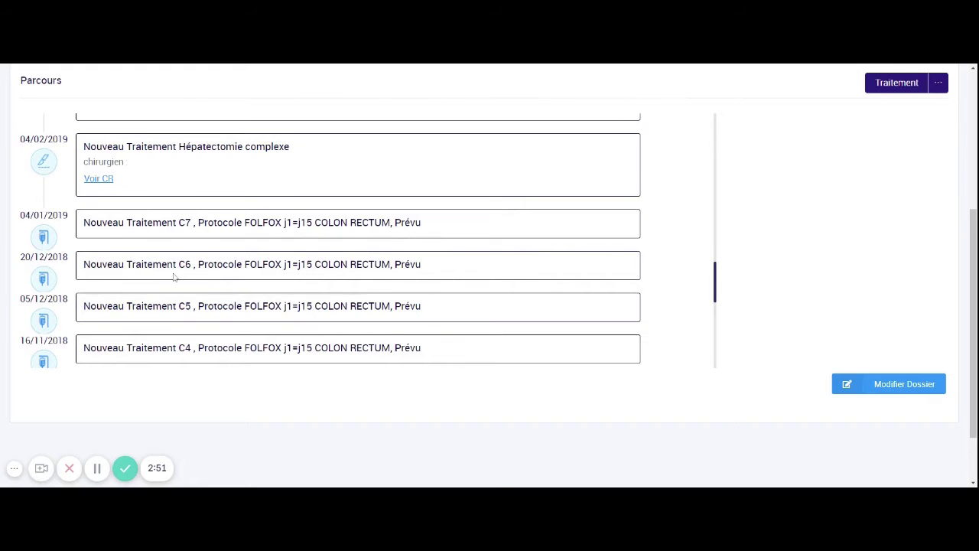
scroll(176, 280, "up", 3)
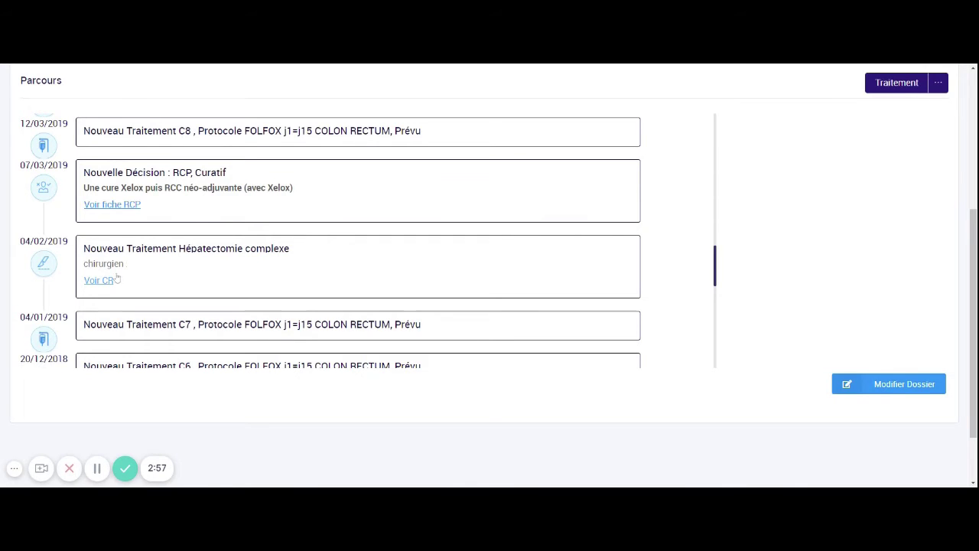
scroll(195, 224, "up", 1)
scroll(221, 252, "up", 5)
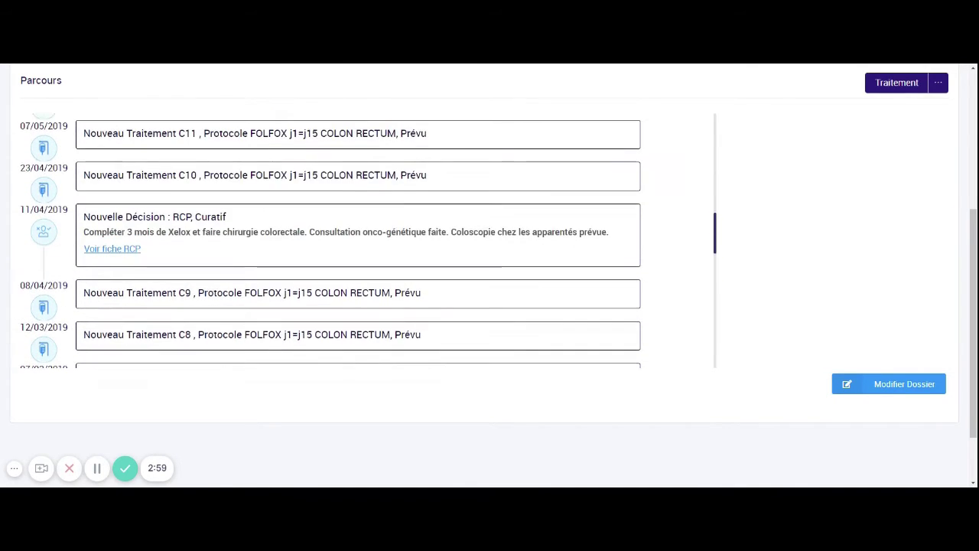
scroll(233, 258, "up", 3)
scroll(272, 258, "up", 3)
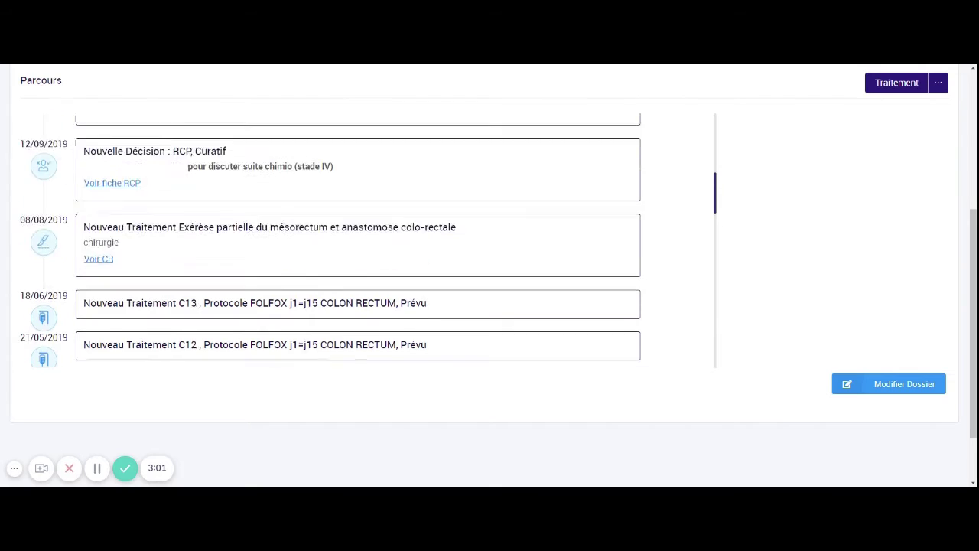
scroll(275, 258, "up", 4)
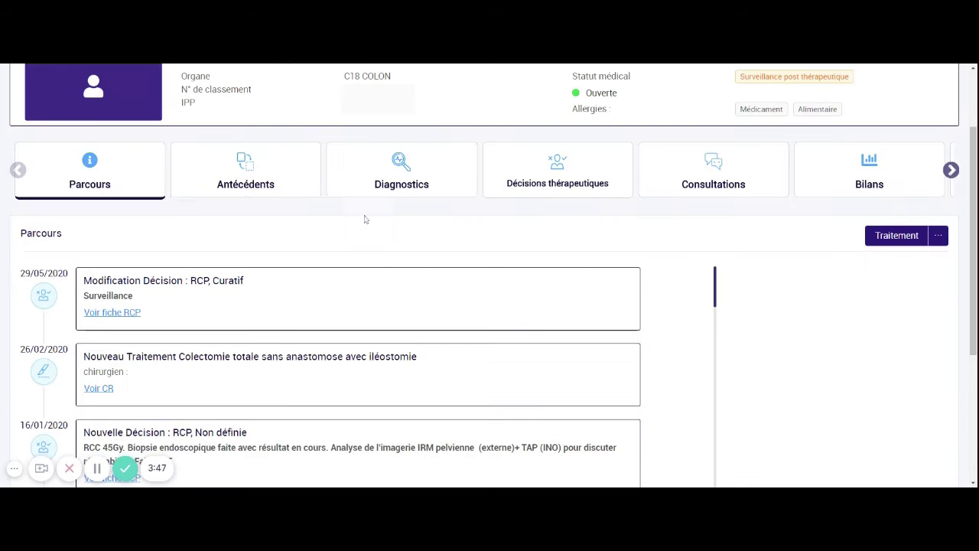
Review the patient's Antécédents, from surgical and family history through to toxic habits
left_click(247, 176)
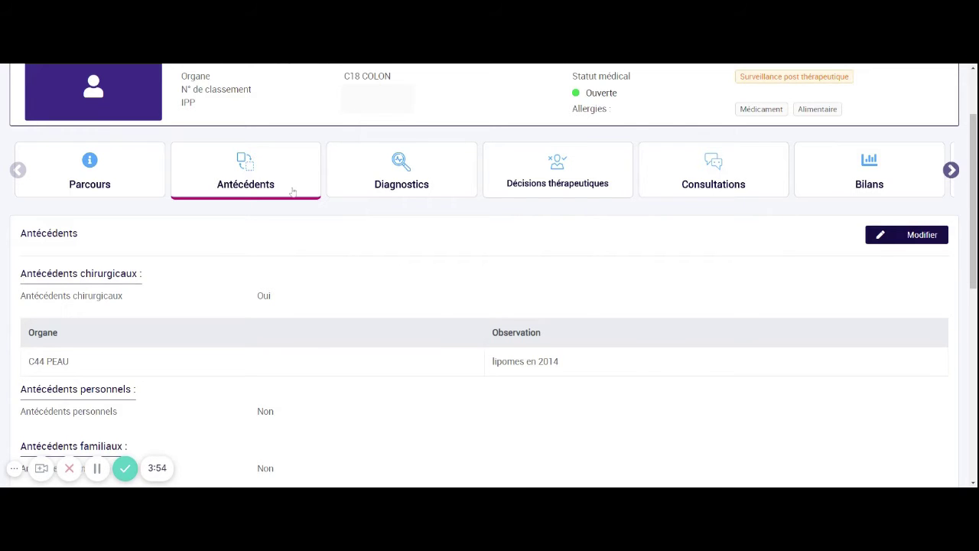
scroll(317, 341, "down", 2)
scroll(320, 348, "down", 5)
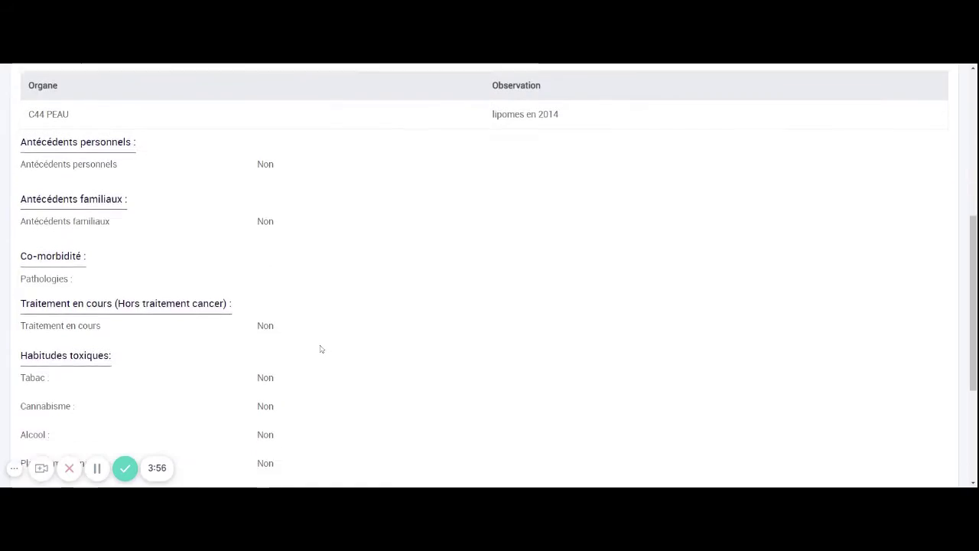
scroll(322, 350, "up", 10)
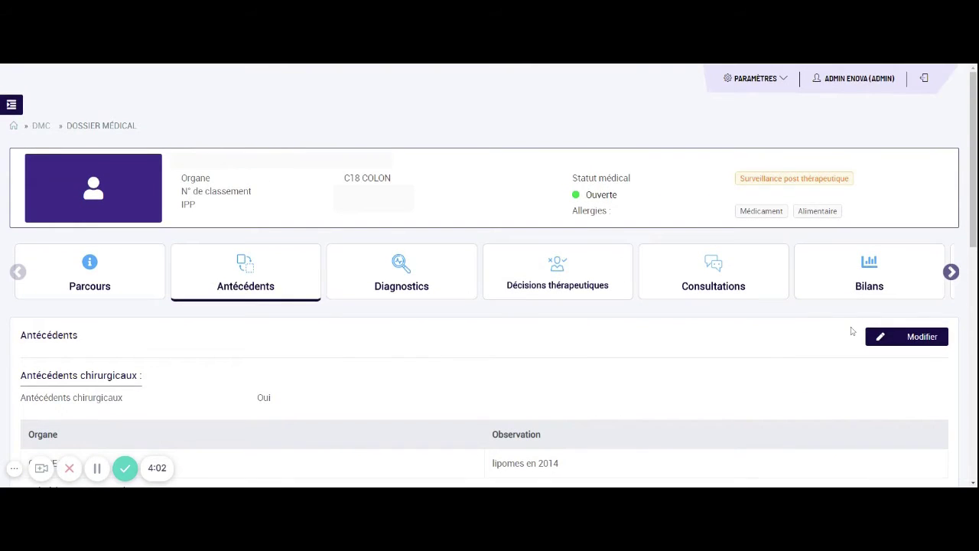
Edit the patient's Antécédents to add "Insuffisance cardiaque congestive" as a comorbidity
left_click(870, 337)
scroll(585, 365, "down", 4)
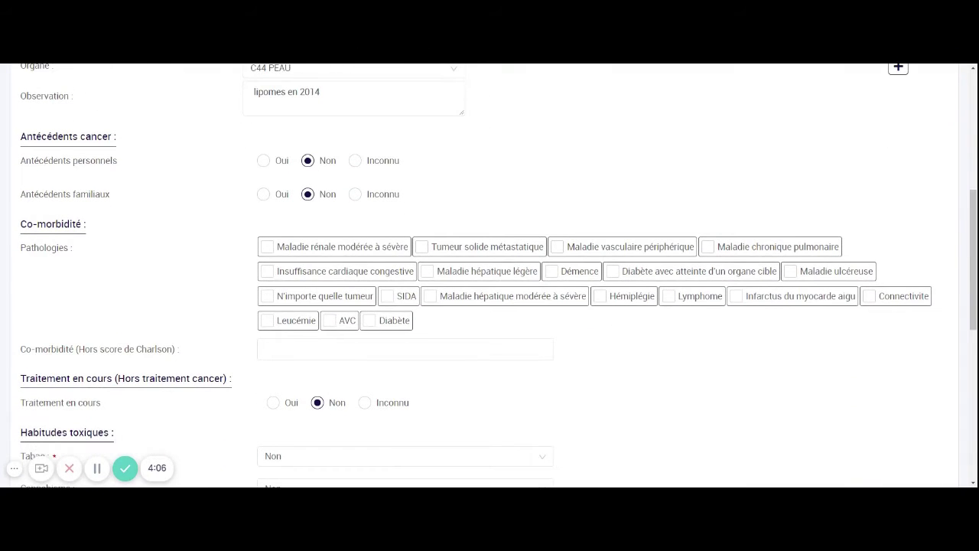
left_click(267, 271)
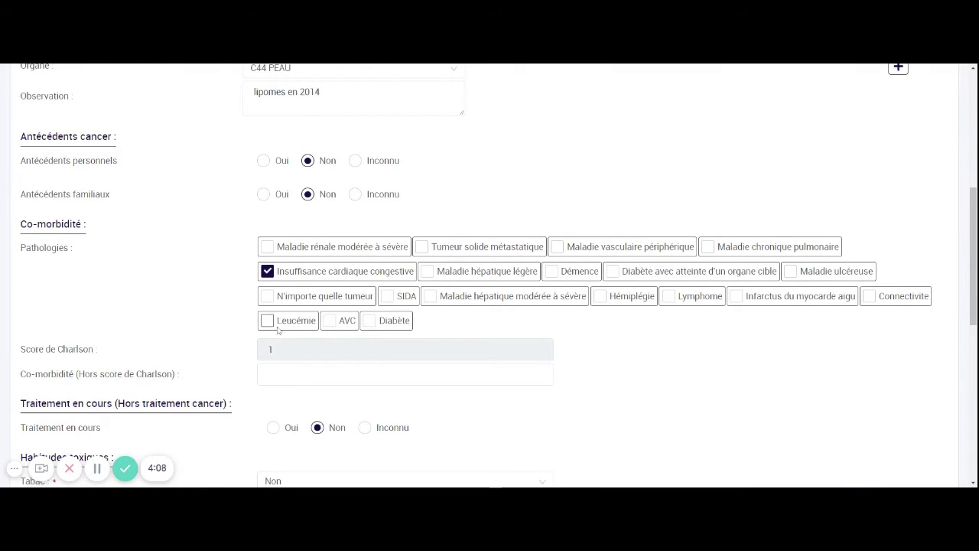
scroll(638, 388, "down", 5)
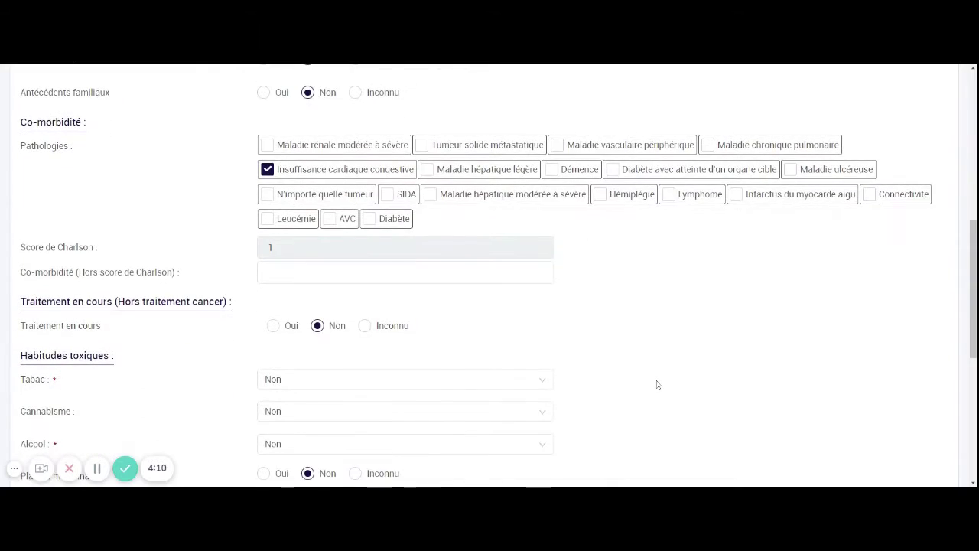
scroll(651, 384, "up", 5)
scroll(656, 387, "down", 4)
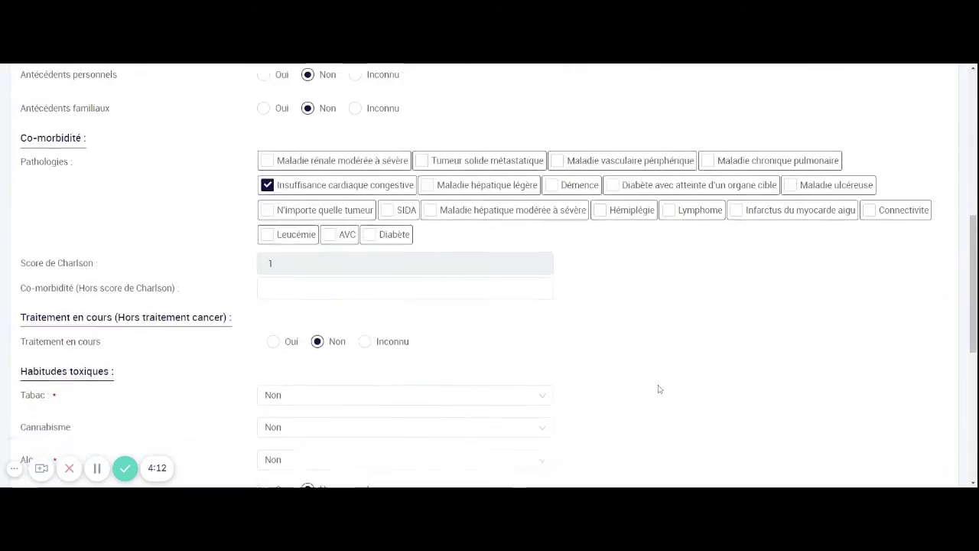
left_click(880, 456)
scroll(182, 214, "up", 6)
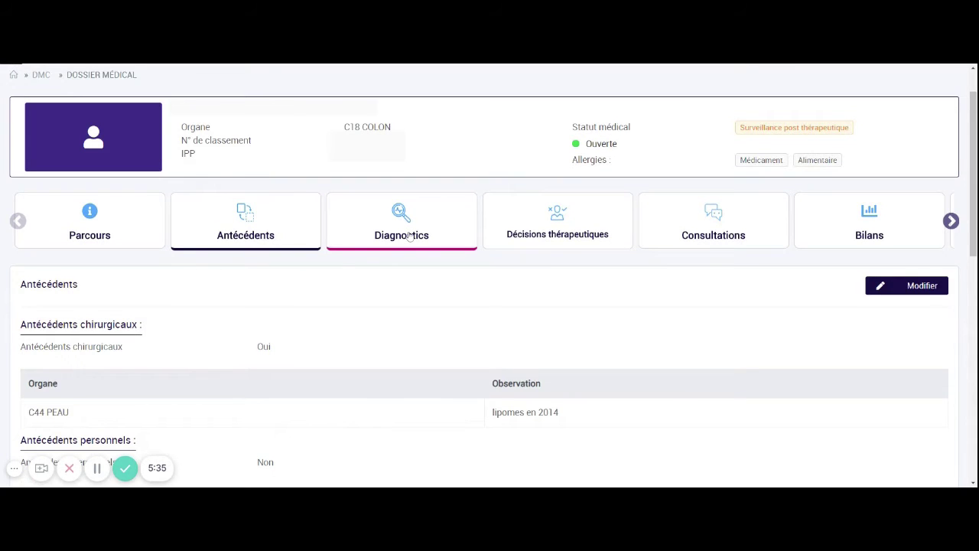
In the pT3N0M0 diagnosis, add Poumon as a secondary site, append "Métastase pulmoniares" to the diagnostic summary, and save
left_click(410, 237)
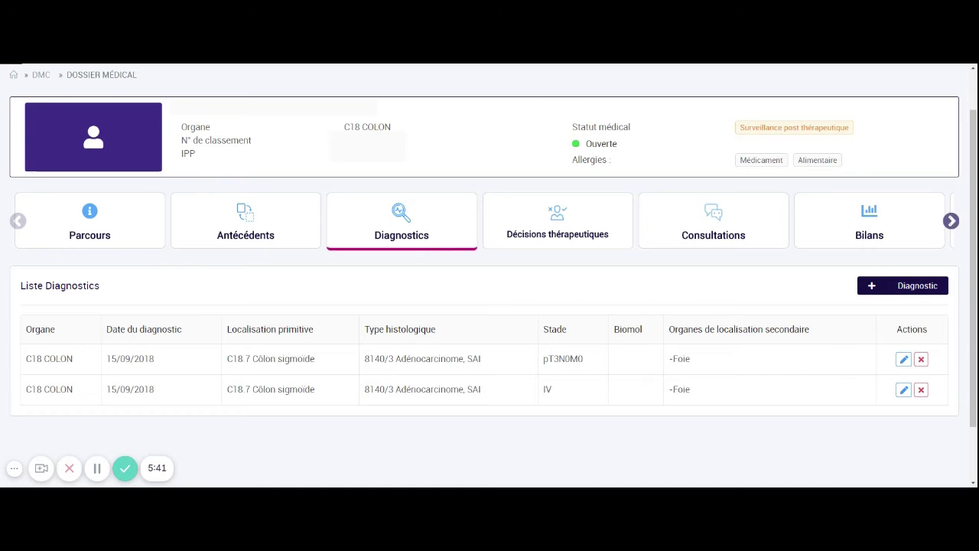
left_click(904, 359)
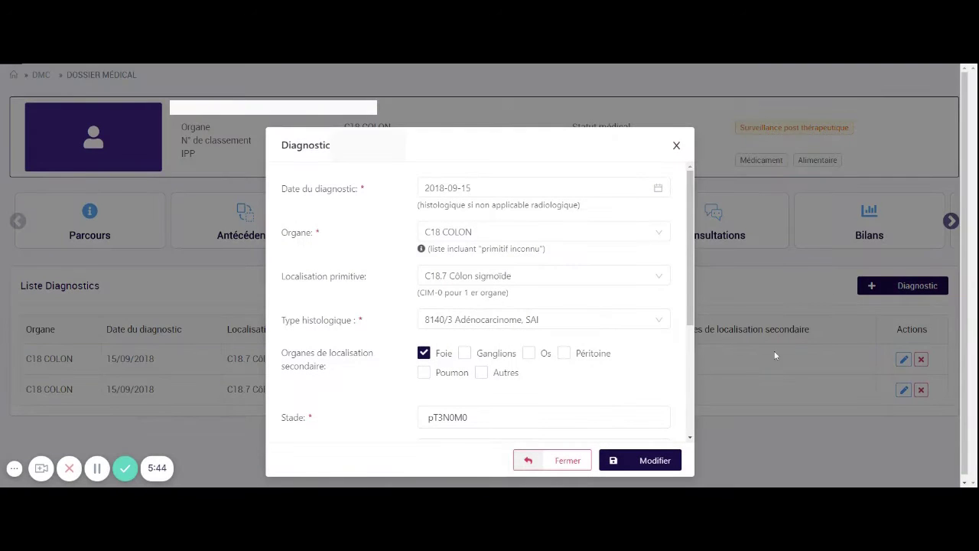
scroll(490, 287, "down", 1)
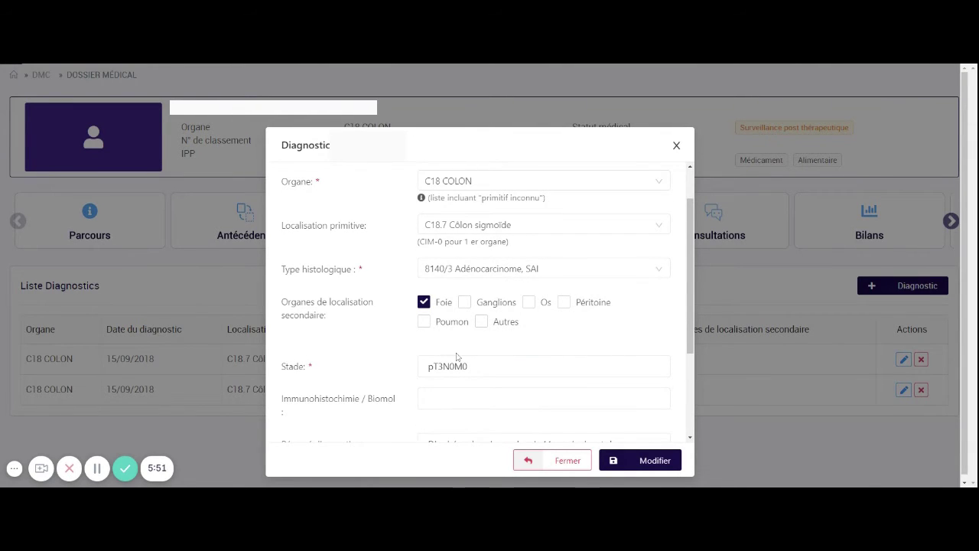
scroll(549, 354, "down", 1)
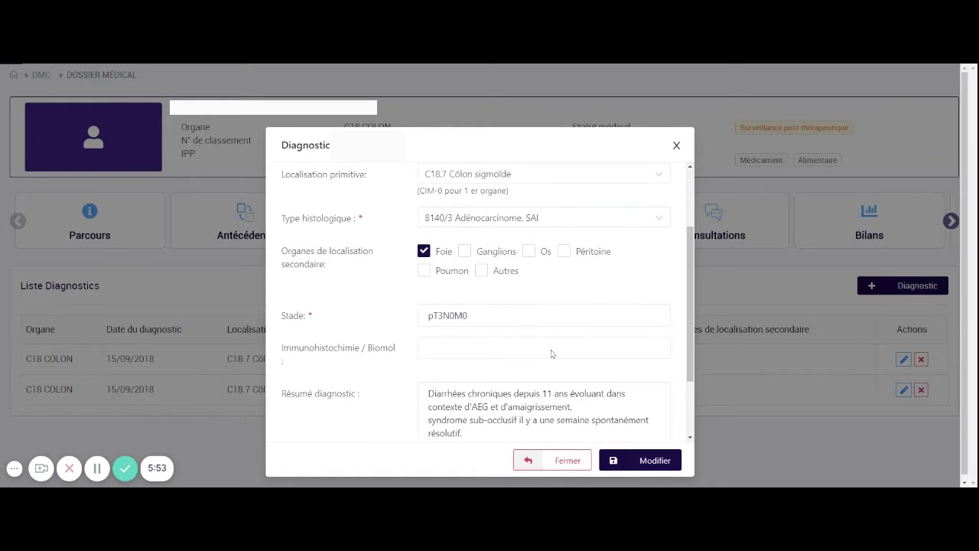
left_click(424, 272)
left_click(462, 433)
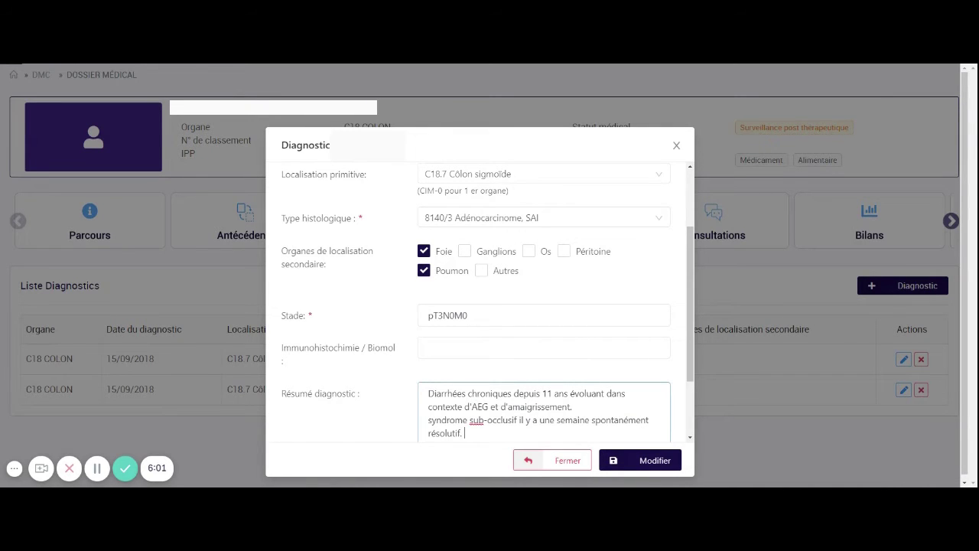
type("Métastase pulmoniares")
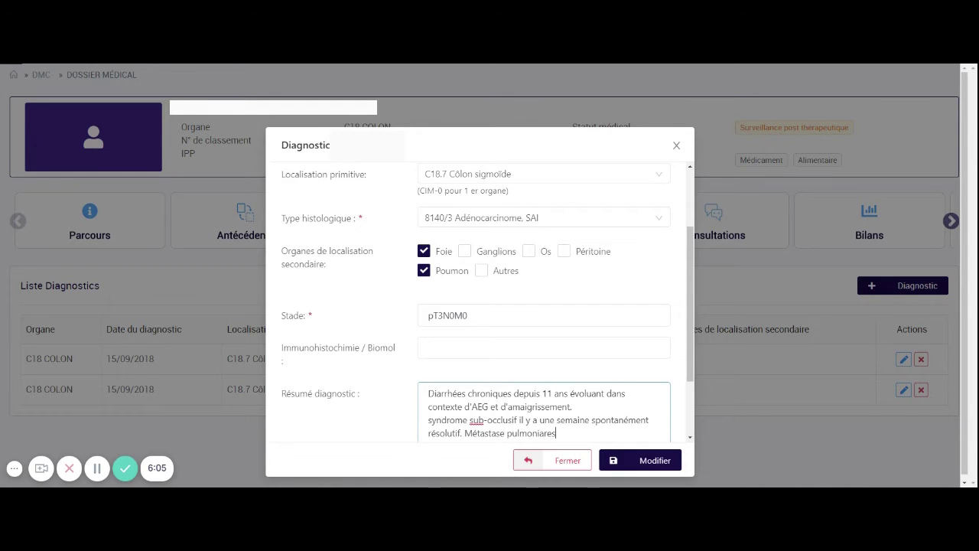
left_click(655, 461)
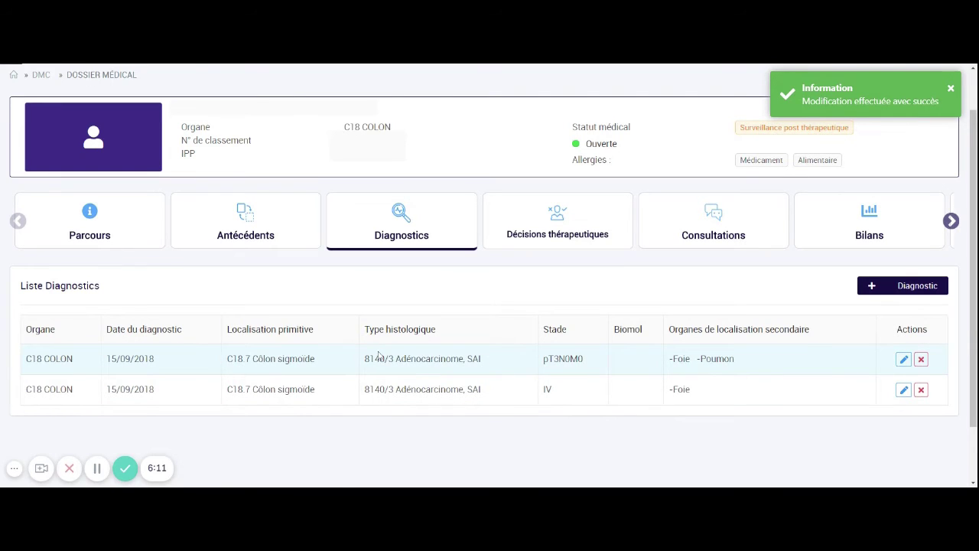
Review the patient's list of therapeutic decisions, from the most recent entry down to the 2019 ones
left_click(537, 213)
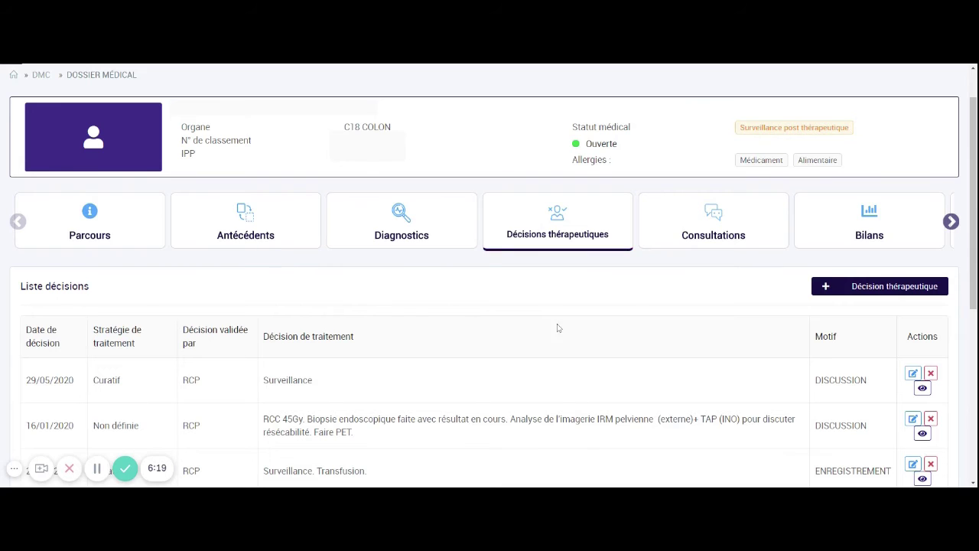
scroll(566, 350, "down", 2)
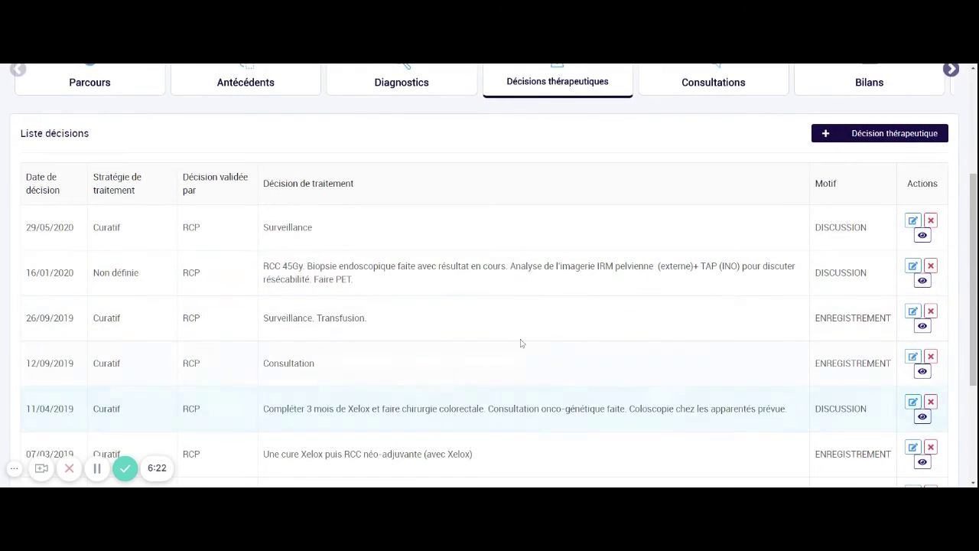
scroll(559, 329, "up", 1)
Fill in a therapeutic decision dated 2020-10-15 with strategy Curatif, validated by Staff, and close the form without saving
left_click(834, 238)
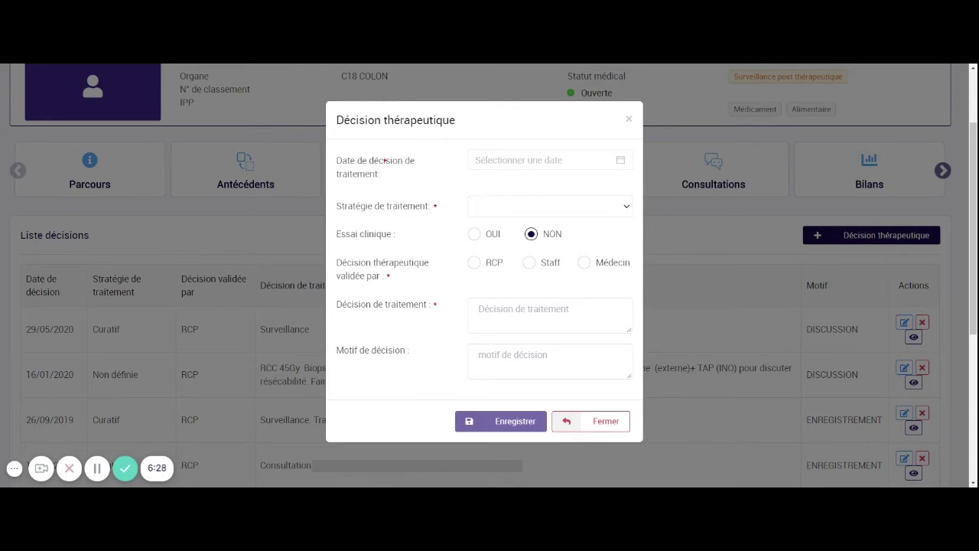
left_click(385, 161)
left_click(576, 269)
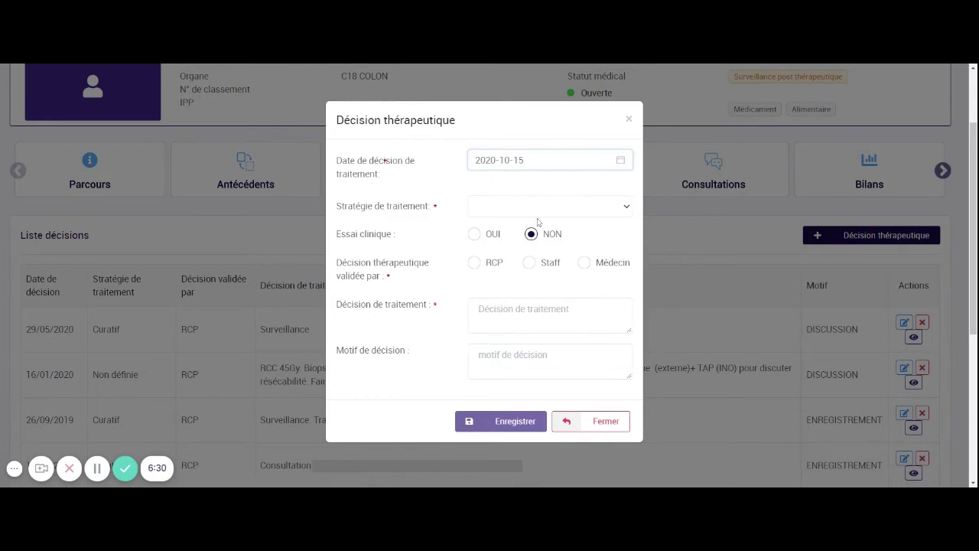
left_click(536, 222)
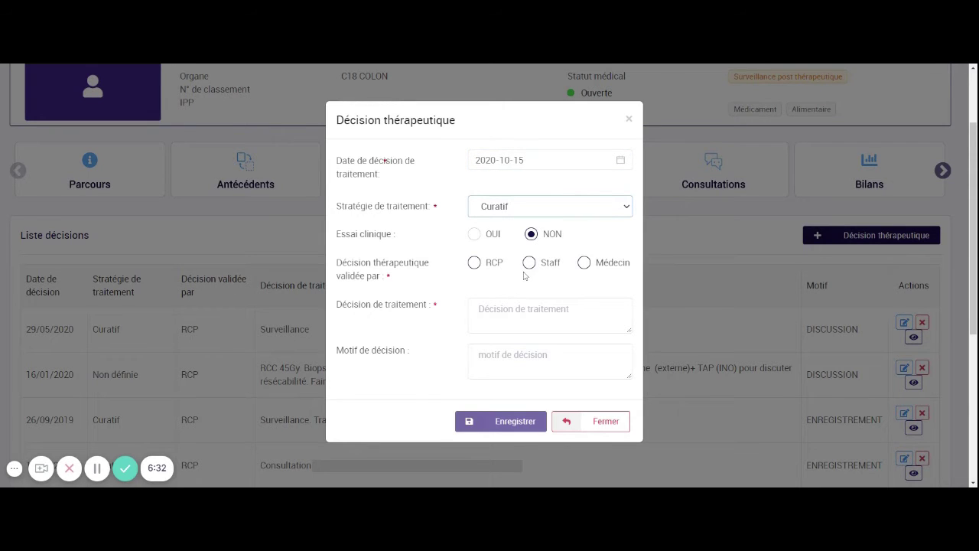
left_click(582, 263)
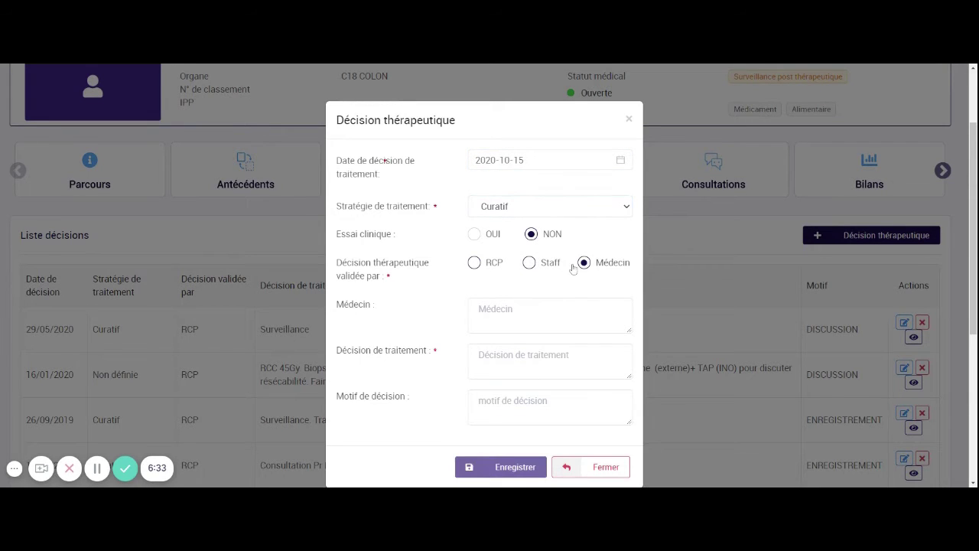
left_click(529, 264)
left_click(550, 361)
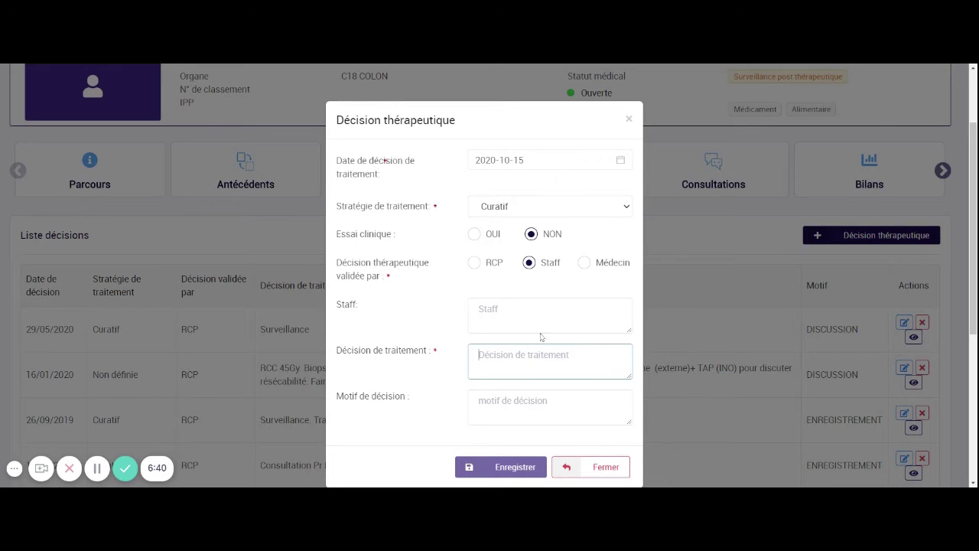
left_click(620, 466)
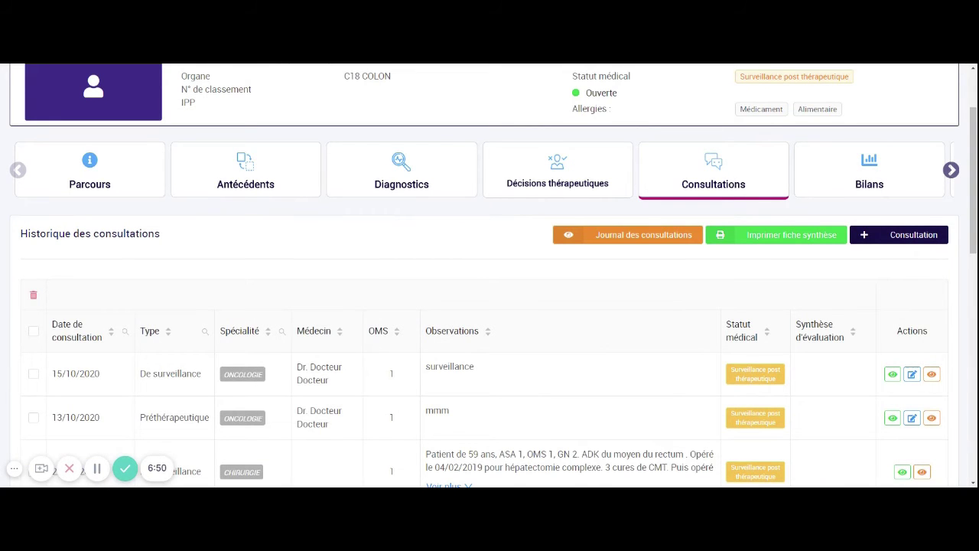
Review the patient's consultation history and expand the full observations of the 29/05/2020 consultation
scroll(513, 360, "down", 2)
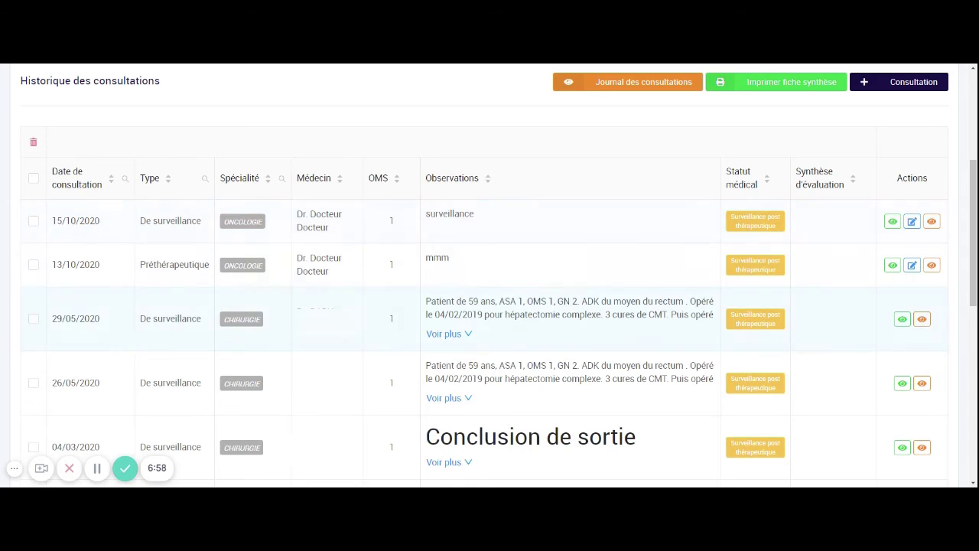
left_click(449, 334)
scroll(612, 339, "up", 2)
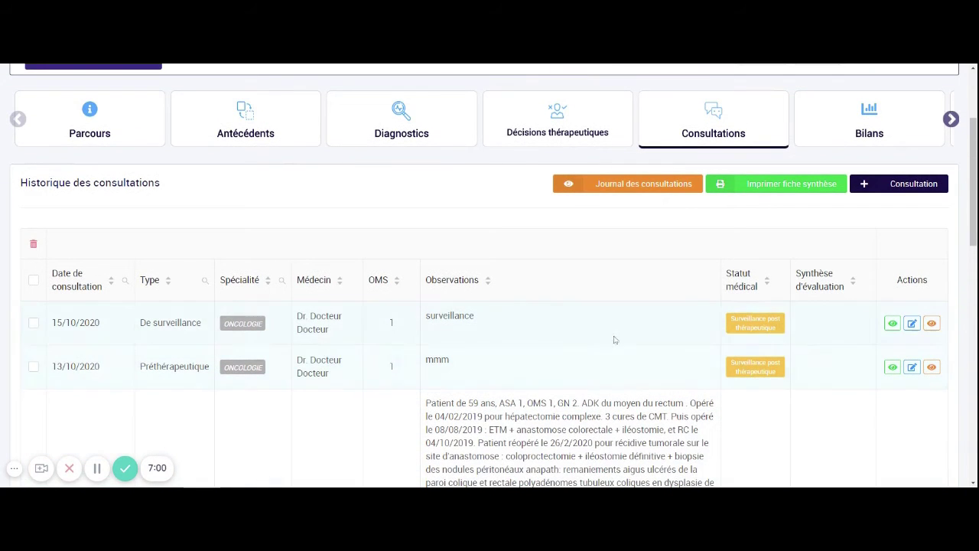
Start a new consultation and set the patient's weight to 65 kg in its measurements and scores
left_click(880, 183)
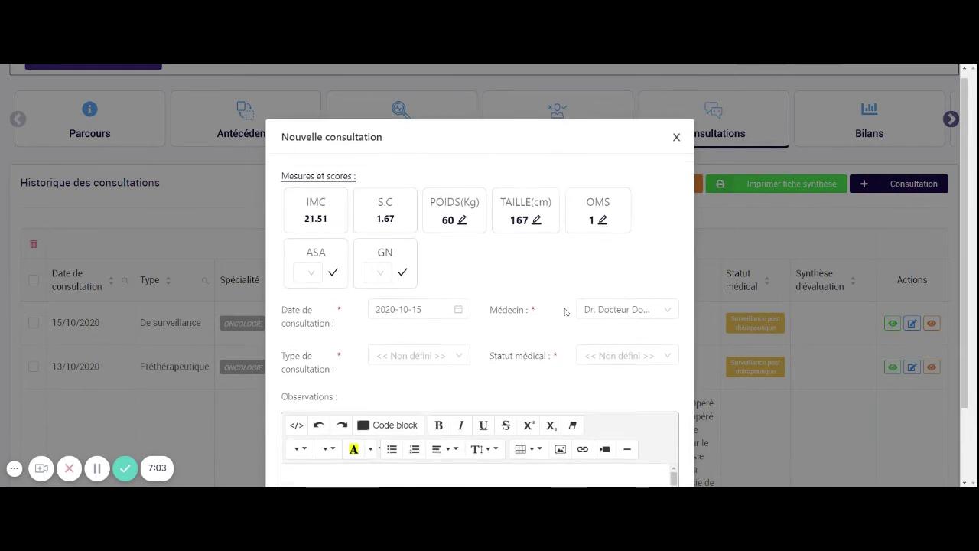
scroll(566, 310, "down", 2)
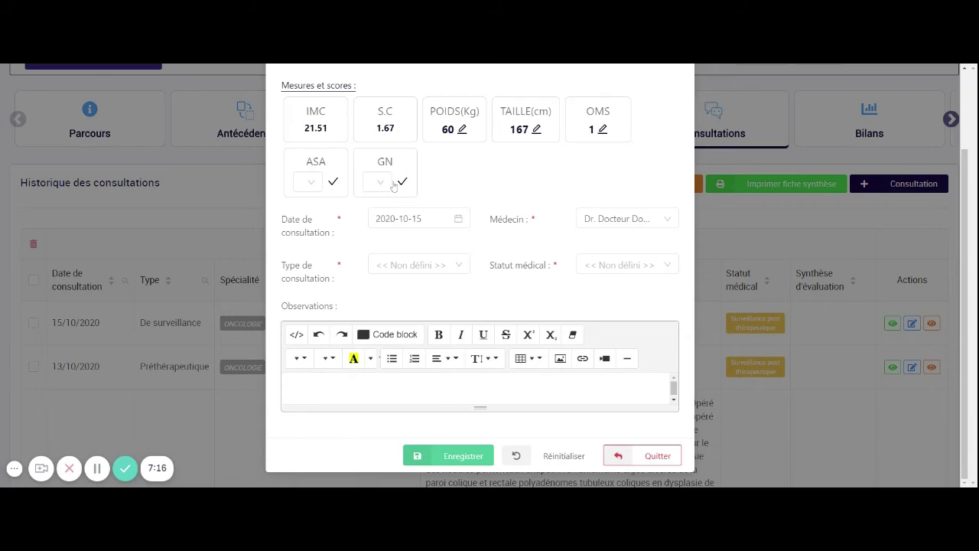
left_click(462, 129)
key("ctrl+a")
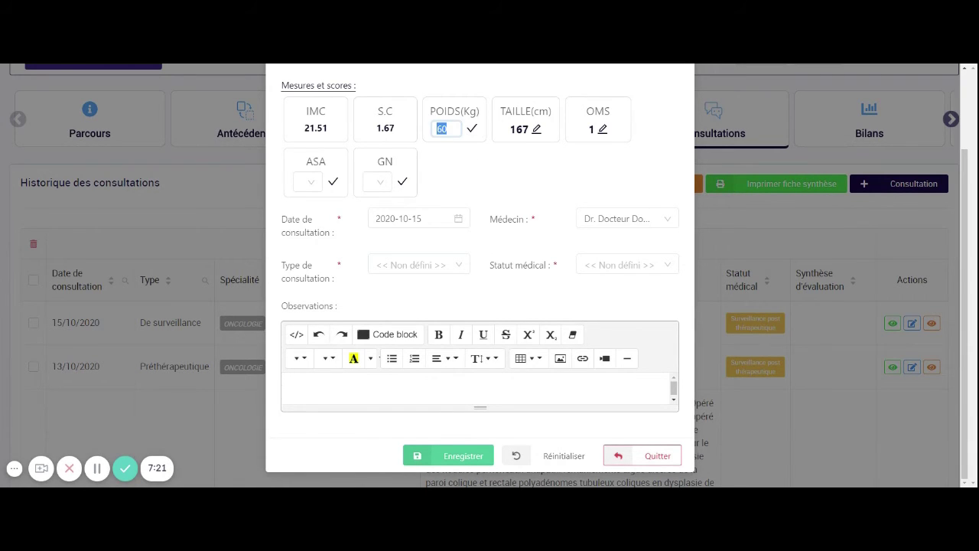
type("65")
left_click(471, 132)
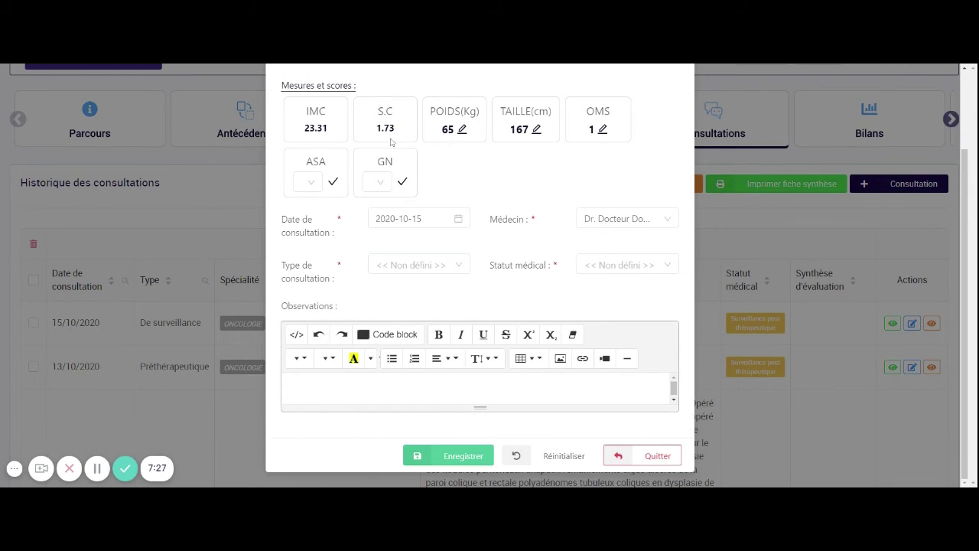
Set the consultation type to D'évaluation and the medical status to En cours de traitement, enlarge the observations editor, and quit without saving
left_click(456, 274)
left_click(437, 307)
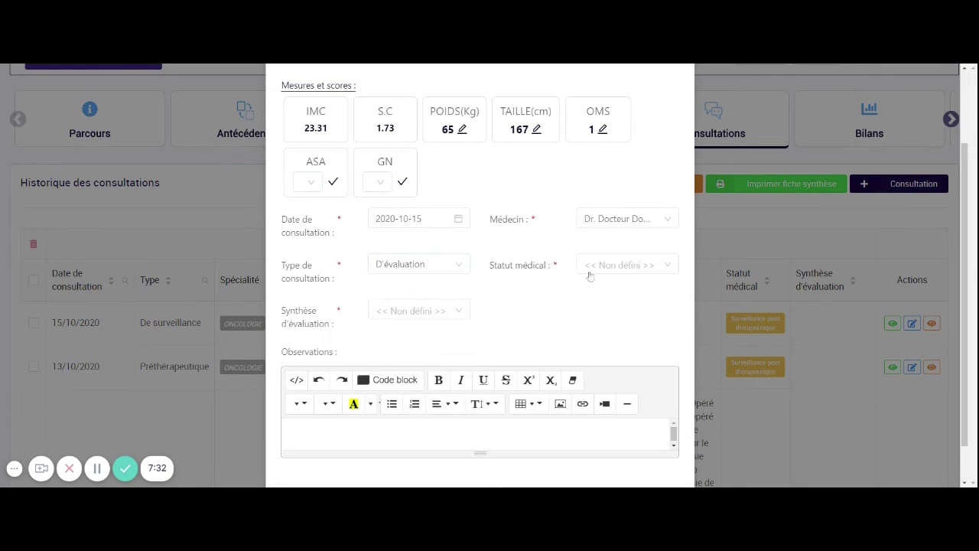
left_click(609, 268)
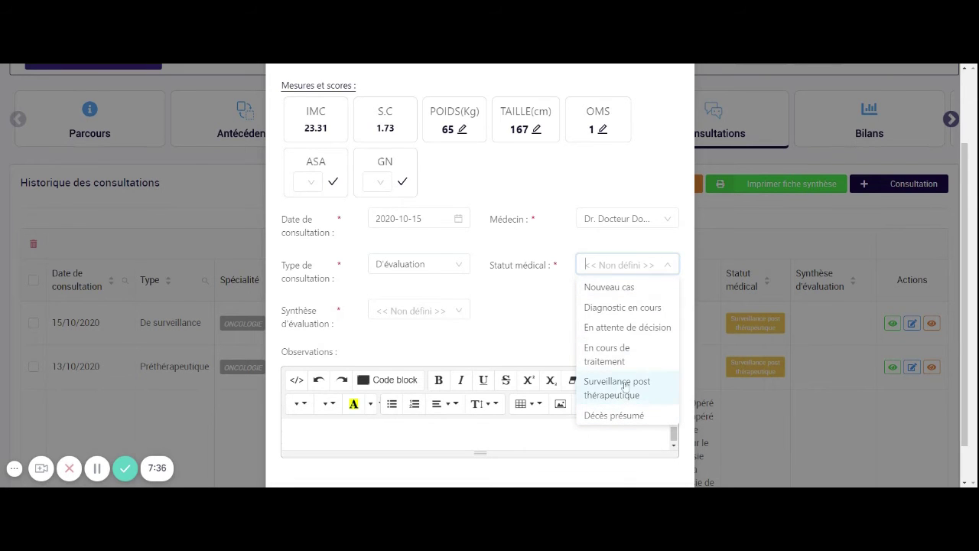
left_click(600, 353)
scroll(536, 345, "down", 1)
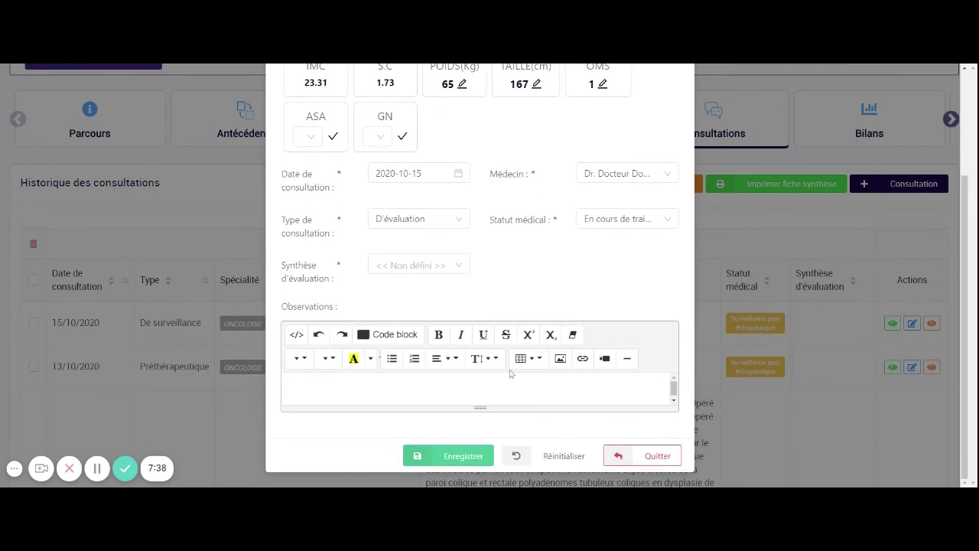
left_click(511, 375)
left_click_drag(481, 410, 480, 470)
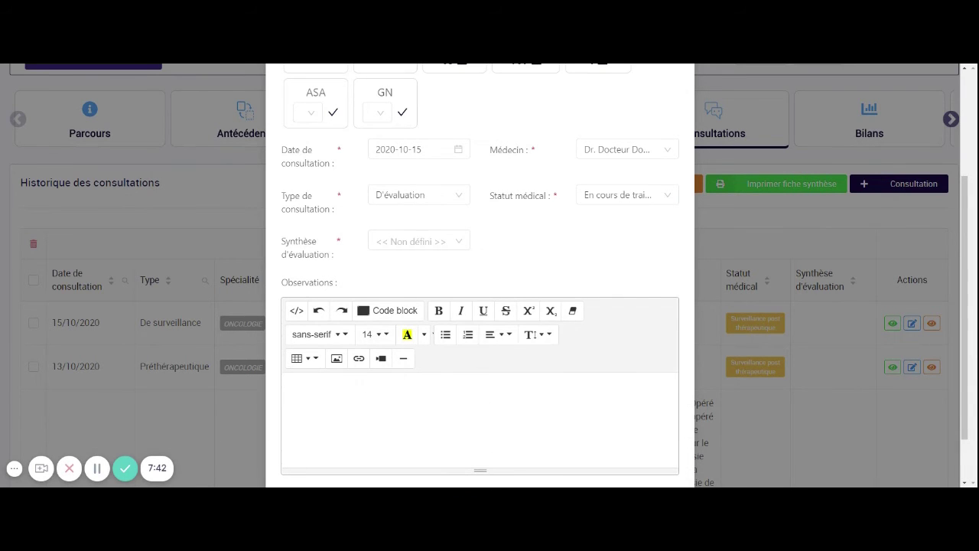
scroll(582, 405, "down", 1)
left_click(652, 457)
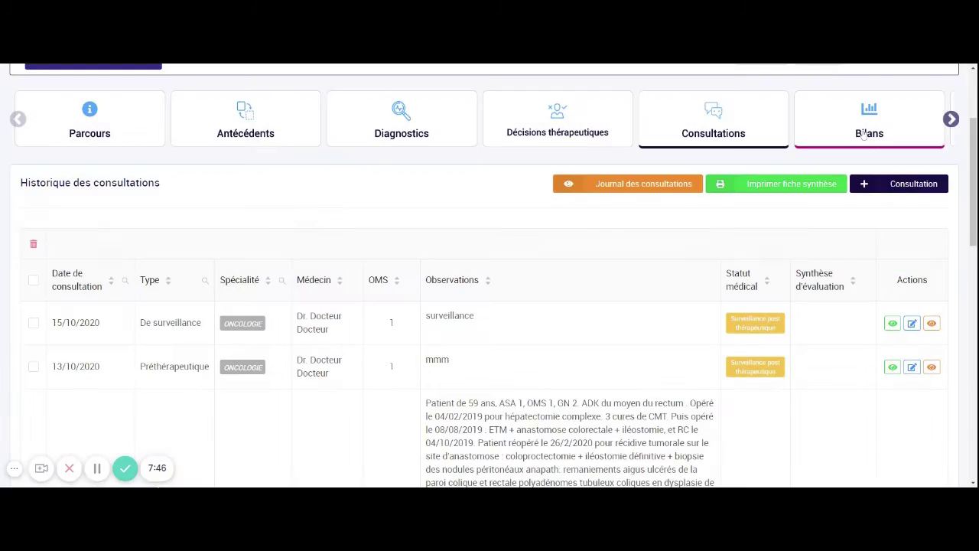
Review the list of paraclinical results in the patient's Bilans
left_click(869, 122)
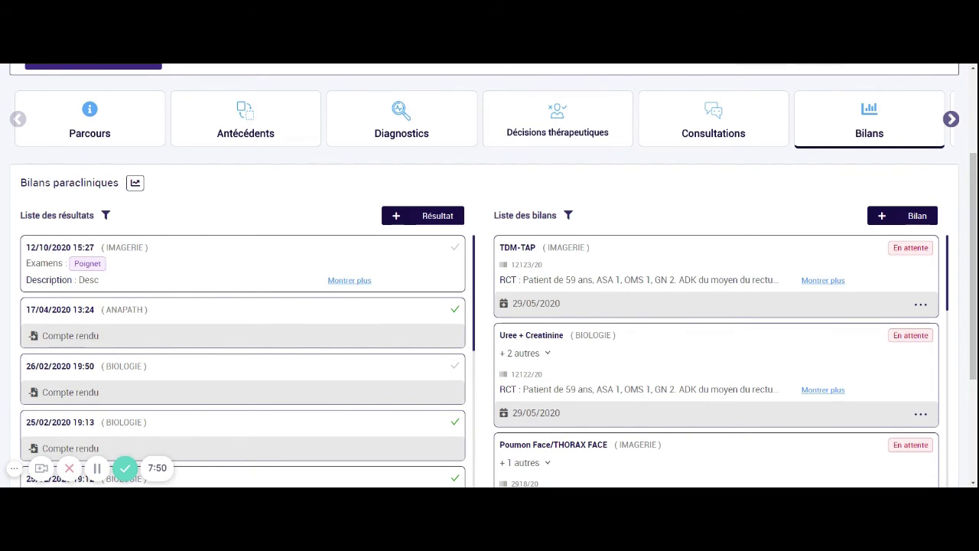
scroll(231, 309, "down", 2)
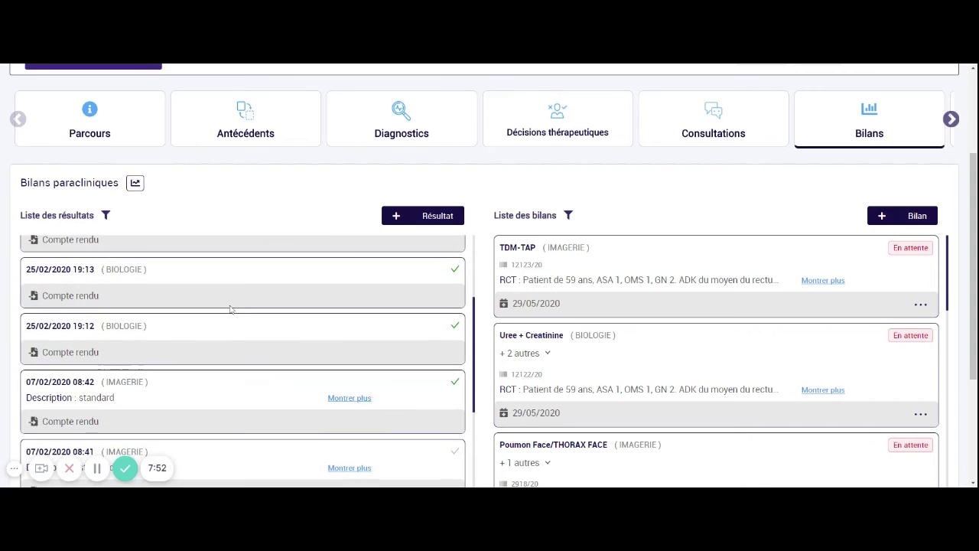
scroll(232, 306, "down", 2)
scroll(231, 314, "up", 4)
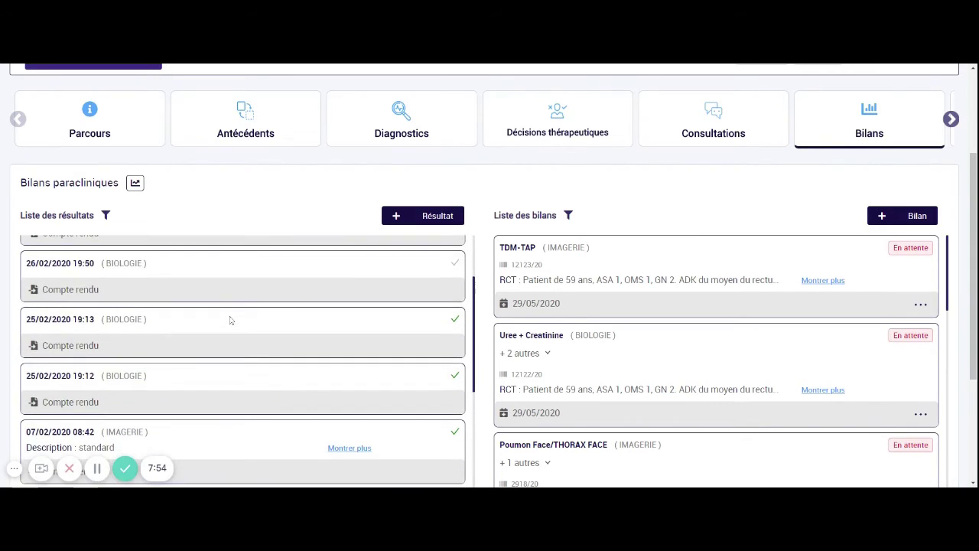
scroll(277, 395, "up", 2)
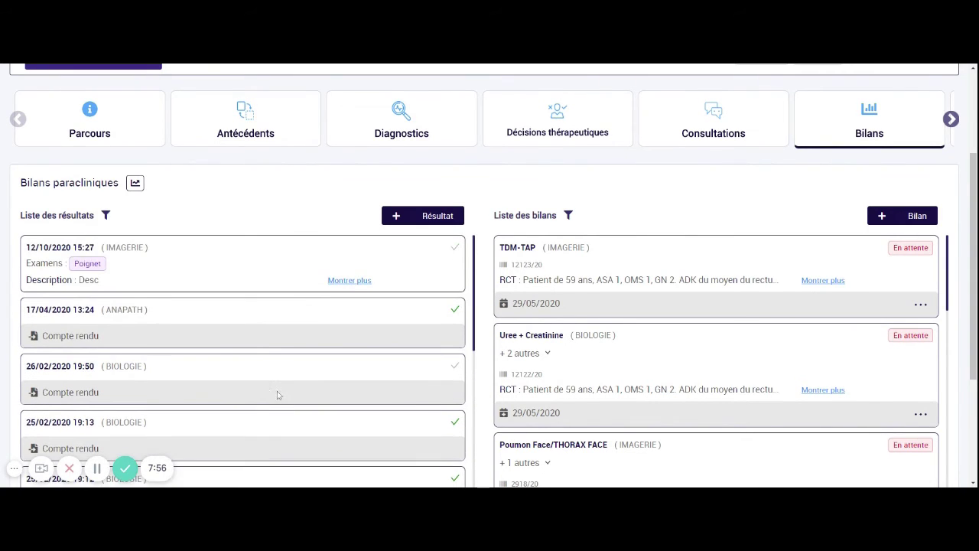
Show the filters of the results list and look over the available specialities without choosing one
left_click(107, 216)
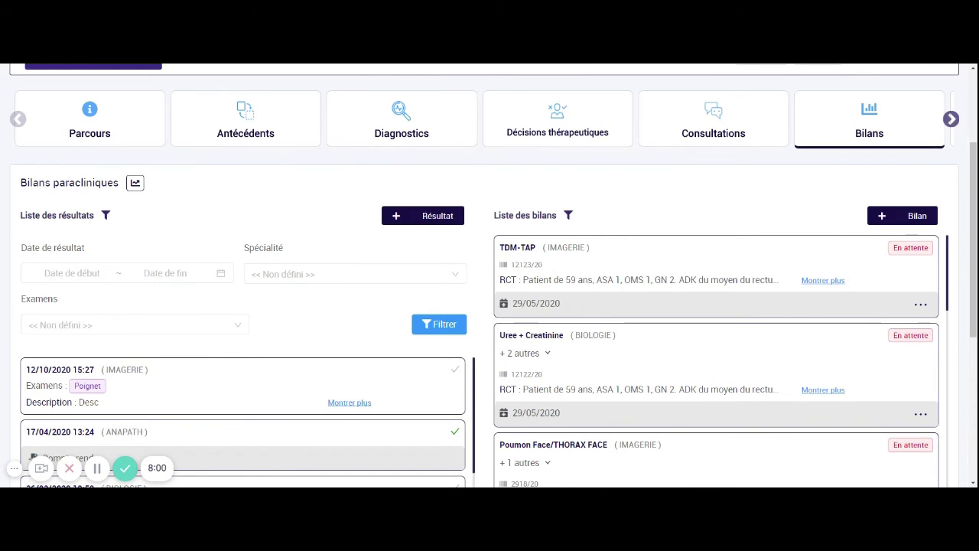
left_click(280, 276)
left_click(295, 235)
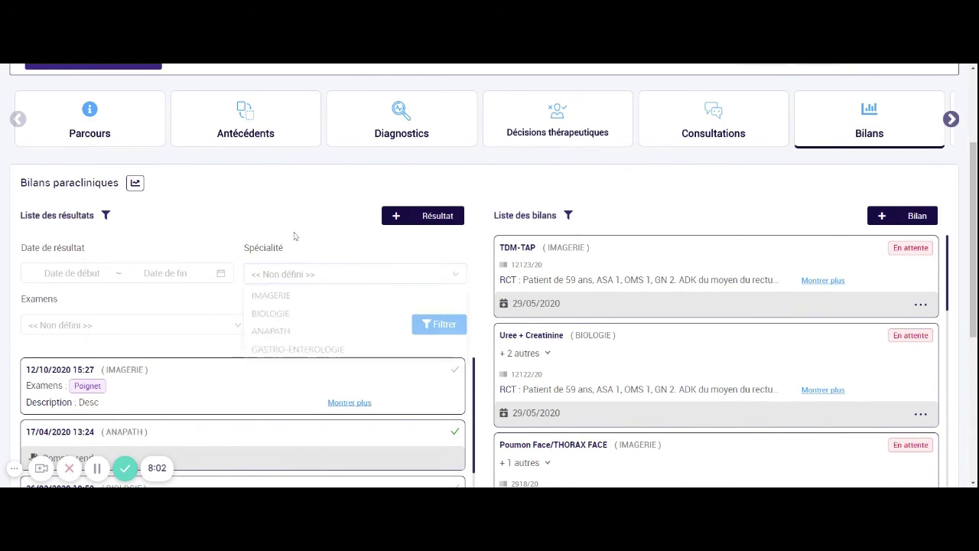
Look through the new bilan form, from the prescribable exams to the exam search, and close it without prescribing anything
left_click(911, 216)
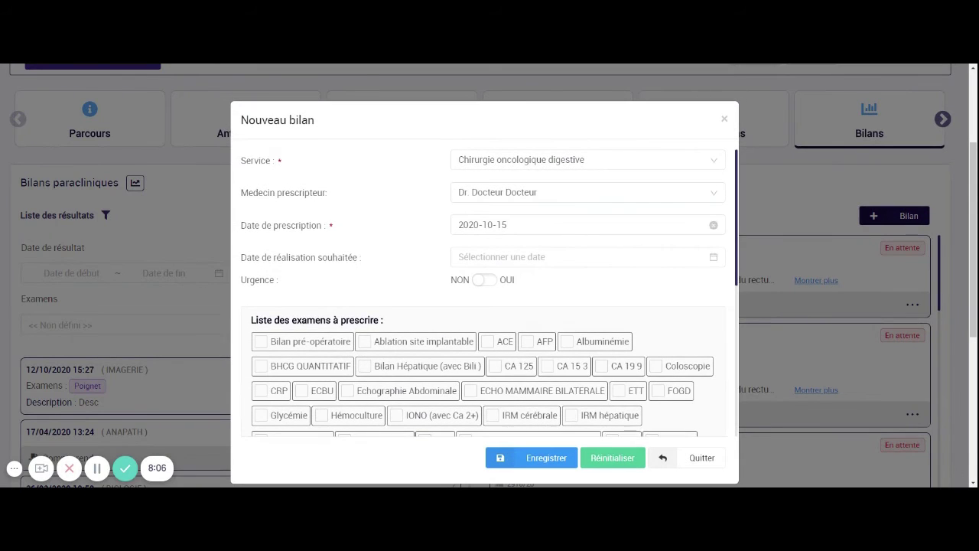
scroll(568, 240, "down", 5)
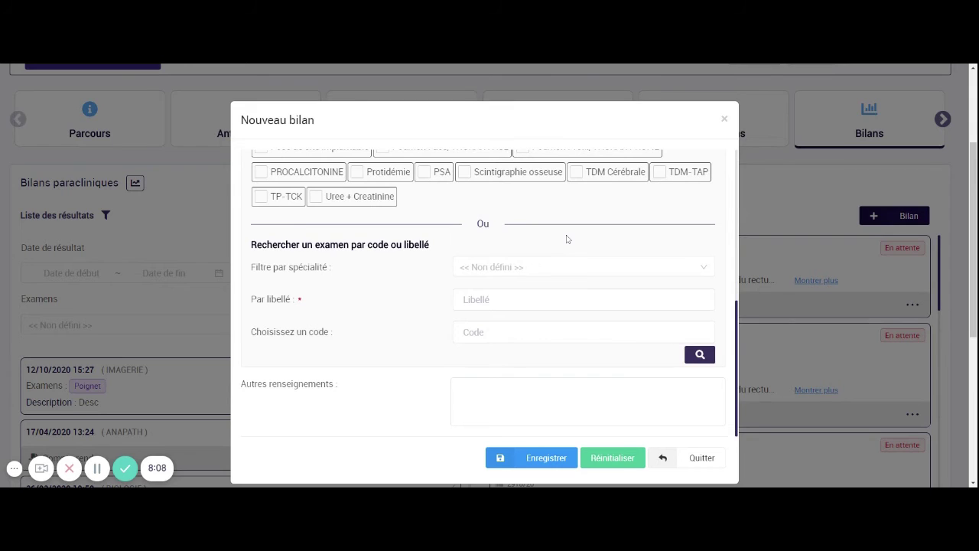
scroll(567, 239, "up", 6)
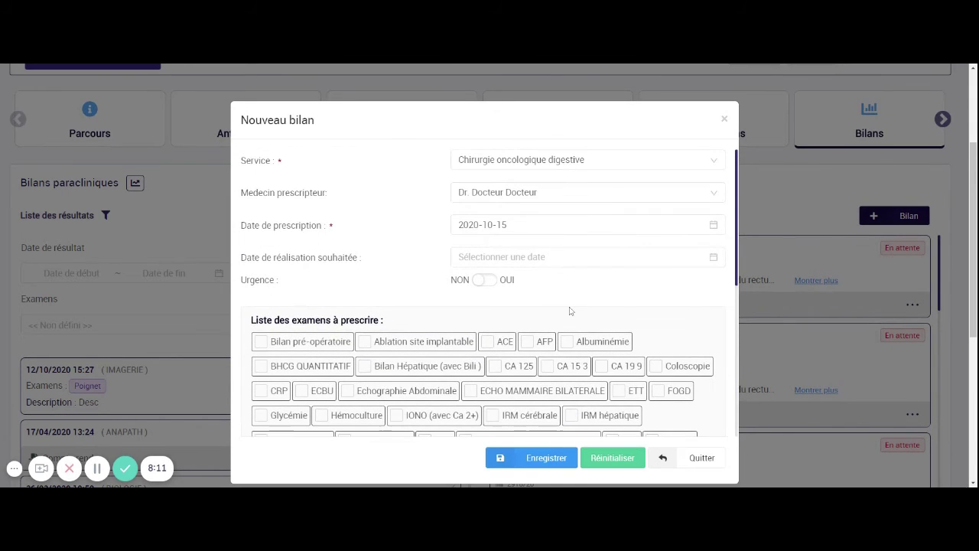
left_click(724, 119)
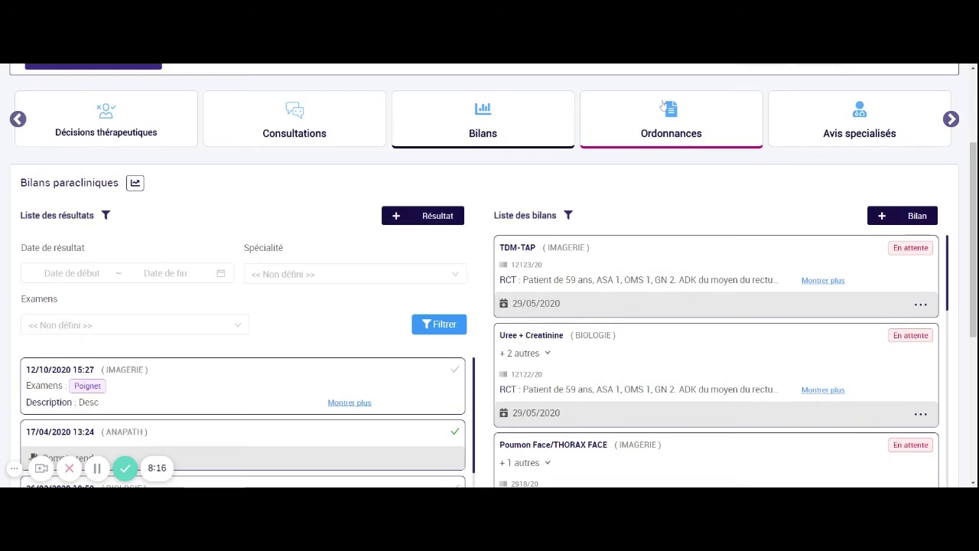
View the patient's Ordonnances and review the list of Fiches RCP
left_click(664, 105)
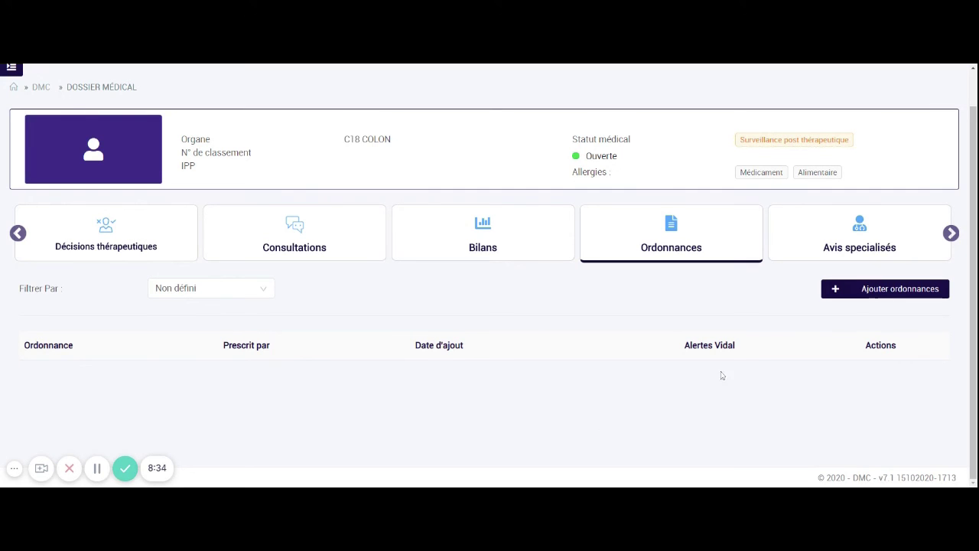
left_click(951, 233)
left_click(951, 233)
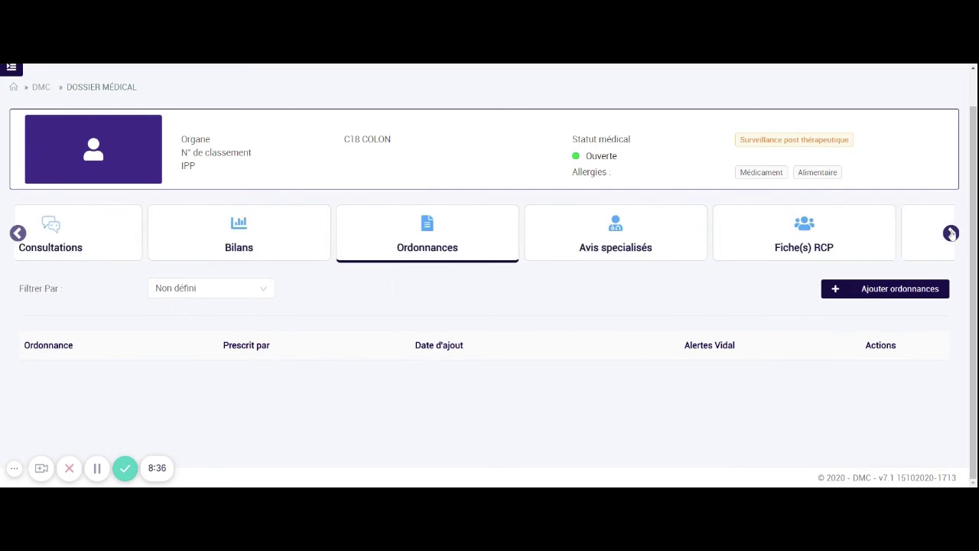
left_click(951, 233)
left_click(547, 237)
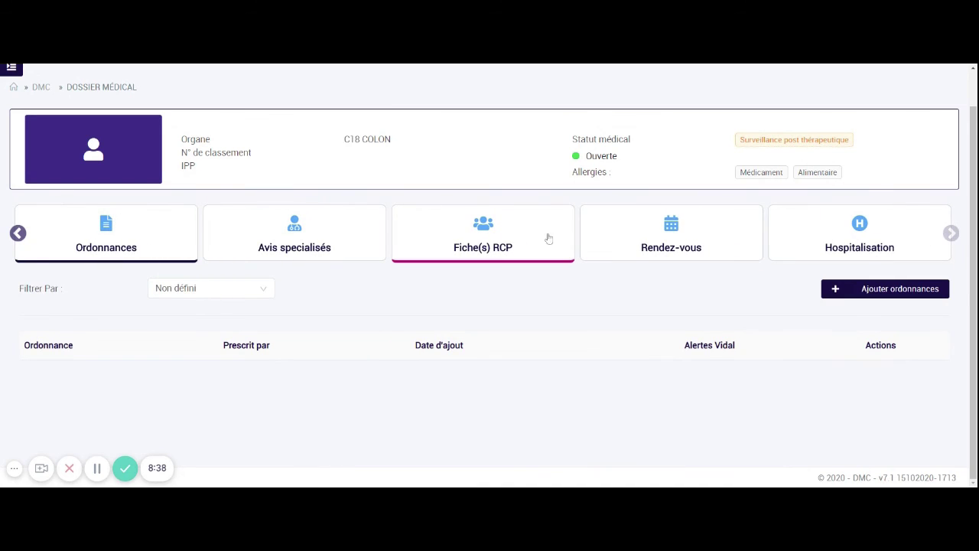
scroll(656, 360, "down", 2)
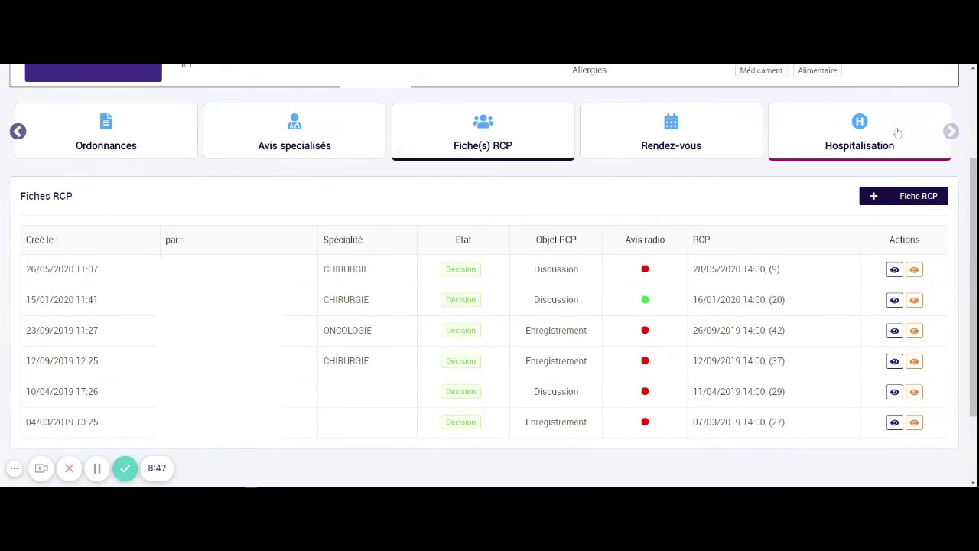
View the patient's upcoming appointments and the list of hospitalisations
left_click(678, 132)
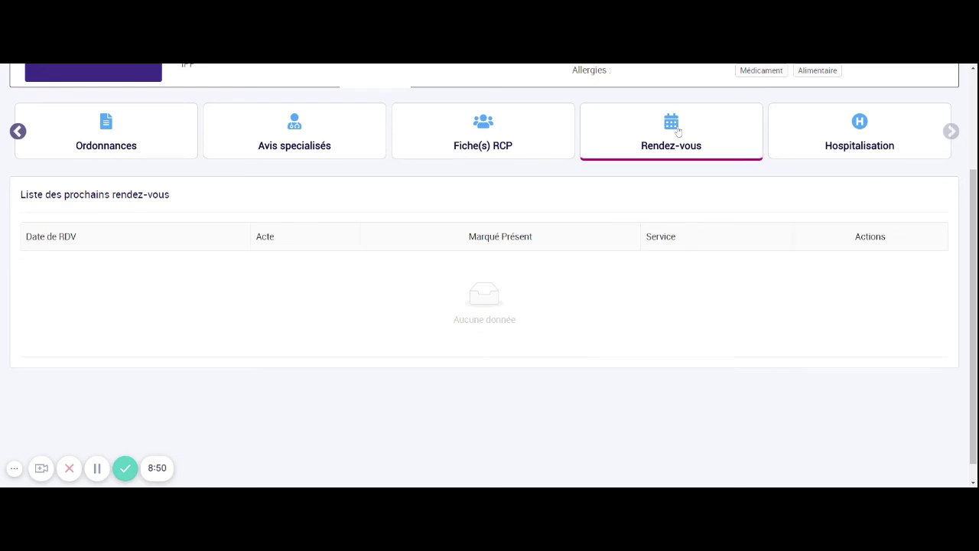
left_click(864, 134)
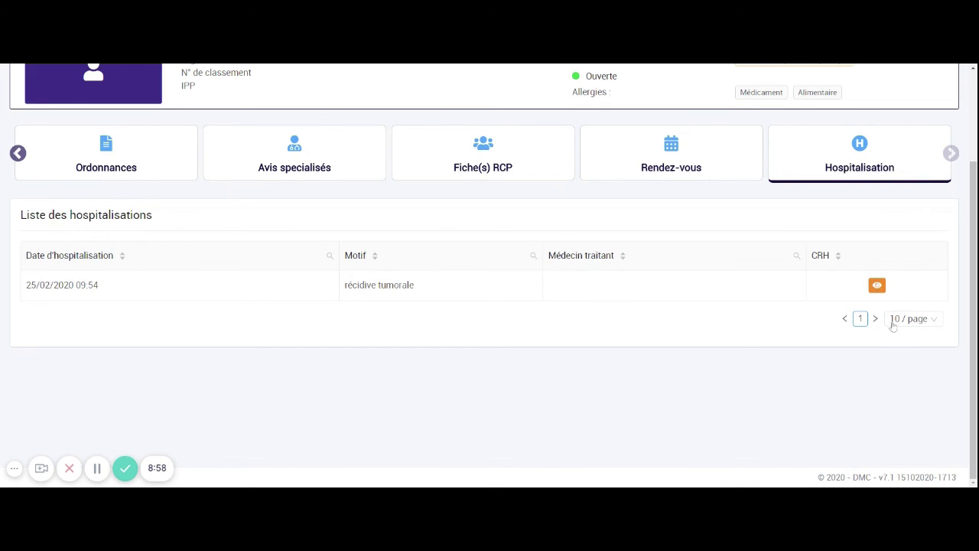
Read through the hospitalisation report (CRH) of the 25/02/2020 stay for récidive tumorale and close it
left_click(876, 285)
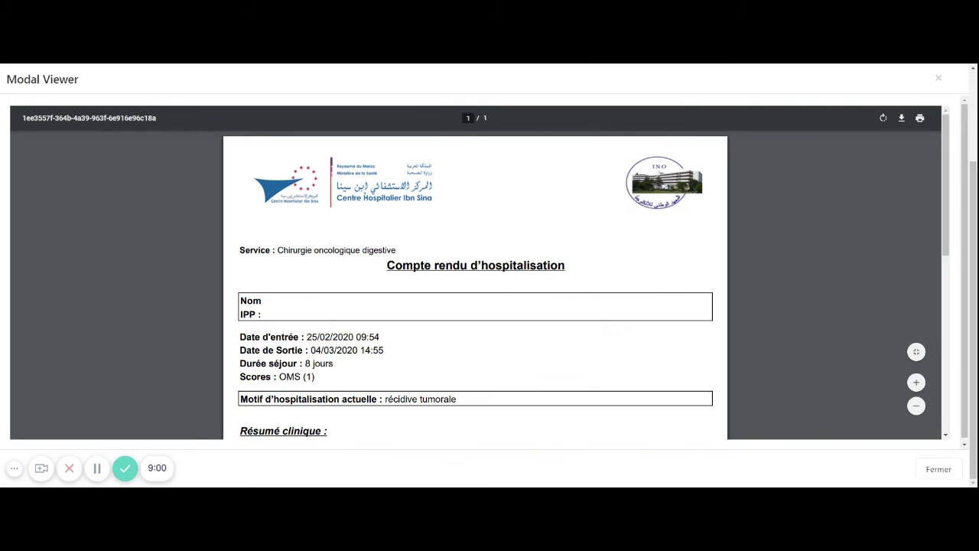
scroll(547, 297, "down", 3)
scroll(547, 297, "down", 3)
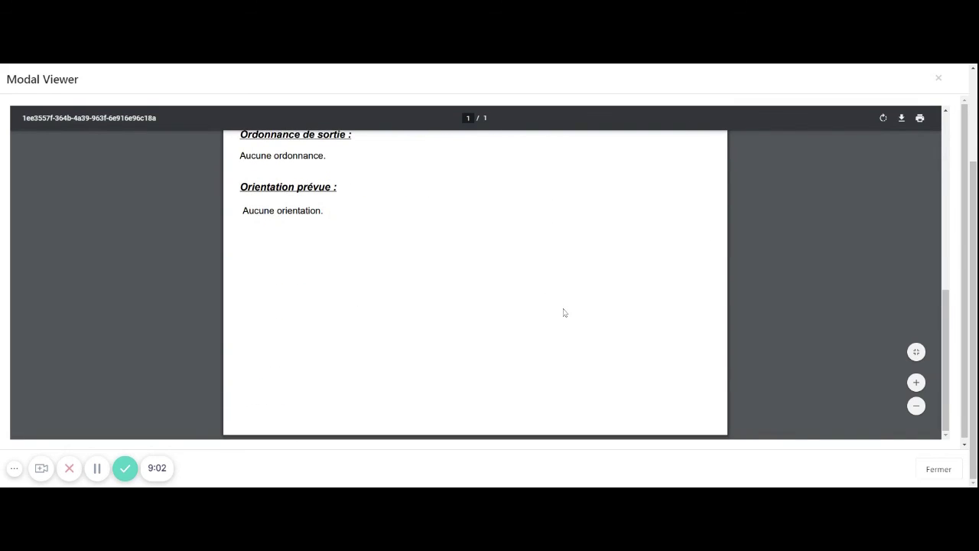
scroll(562, 310, "up", 5)
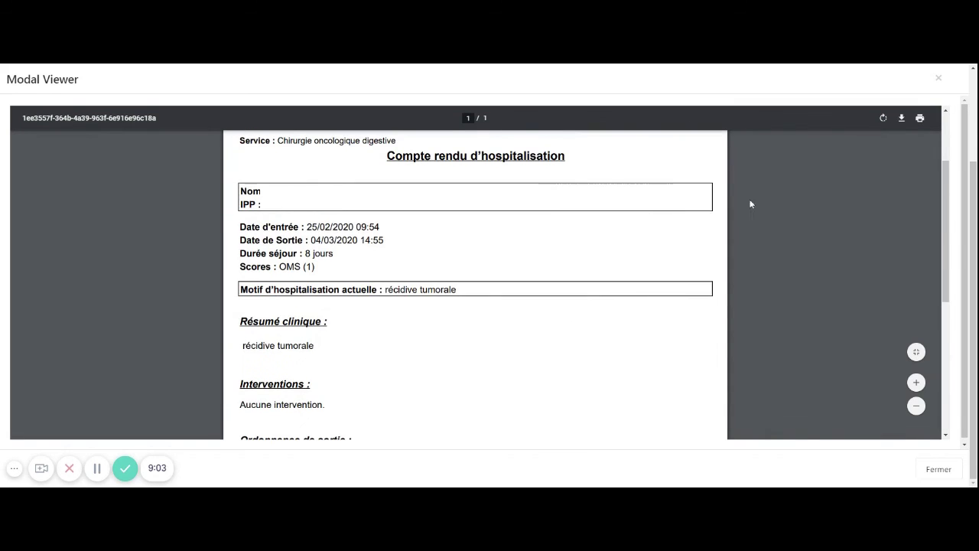
left_click(939, 79)
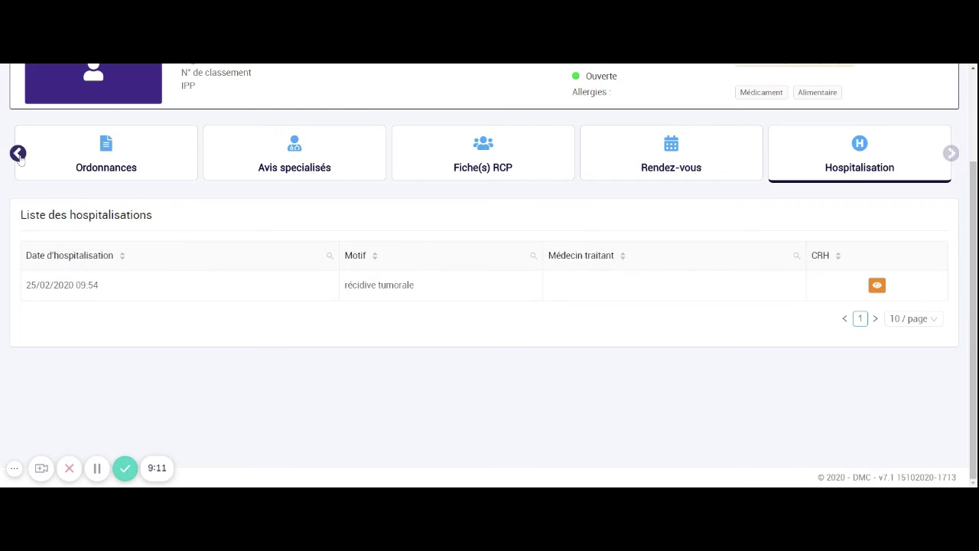
Return to the first sections of the patient's record and view the Parcours timeline
left_click(18, 153)
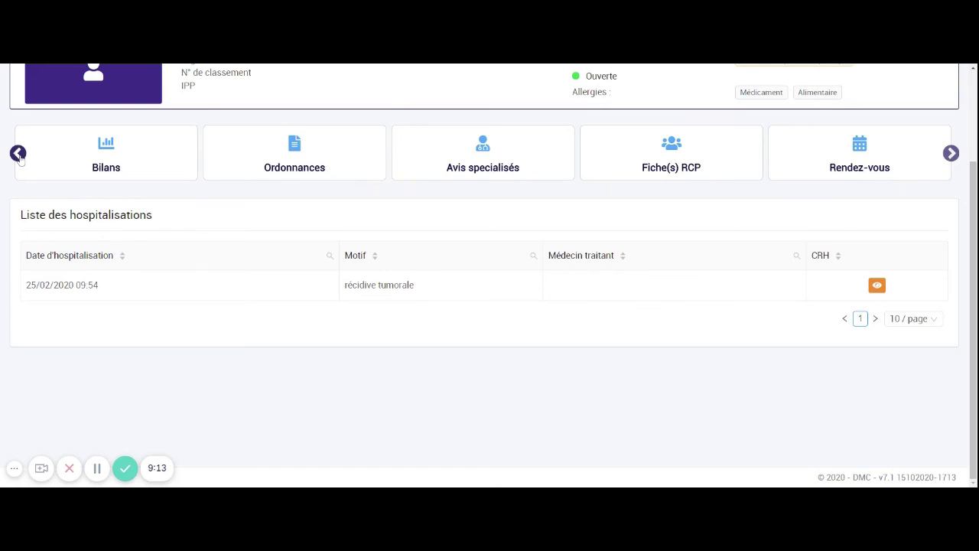
left_click(18, 153)
left_click(19, 153)
left_click(19, 153)
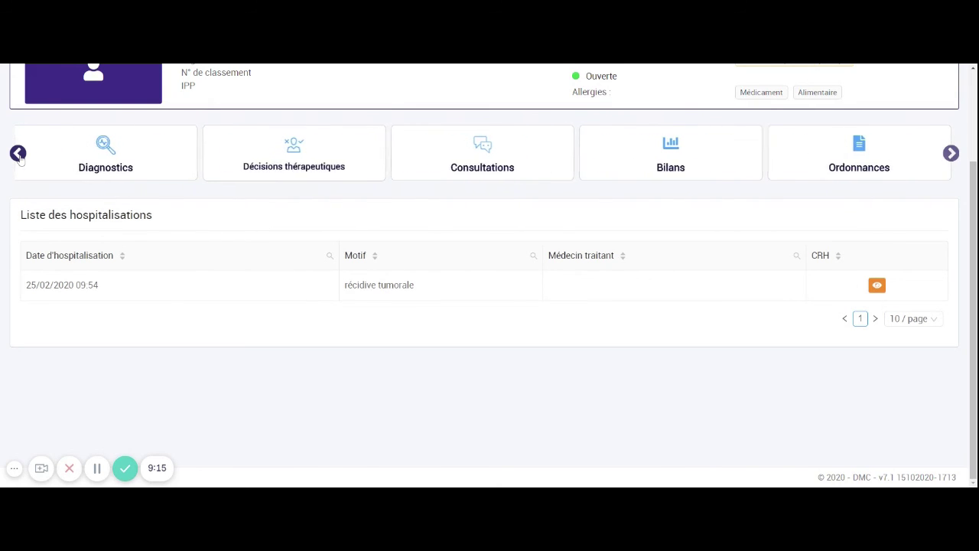
left_click(19, 154)
left_click(18, 153)
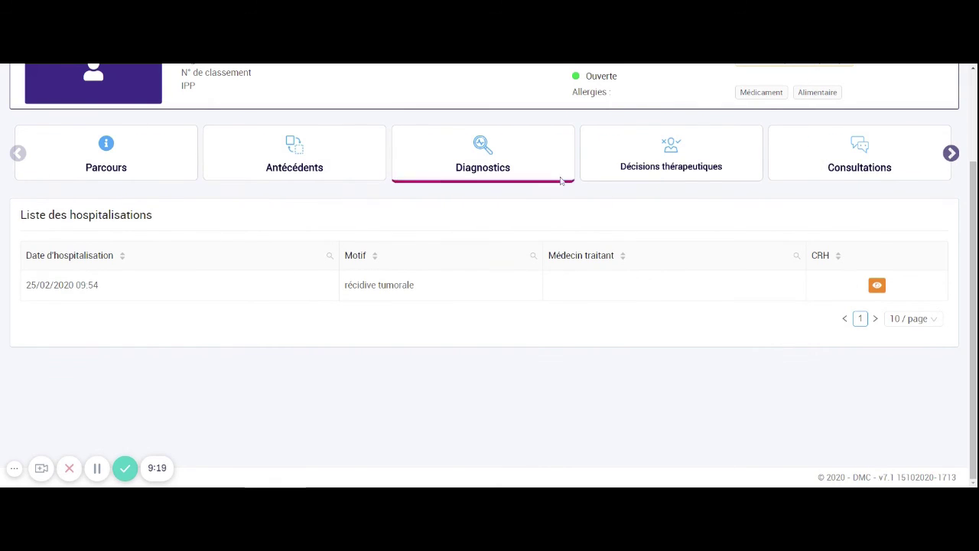
left_click(106, 157)
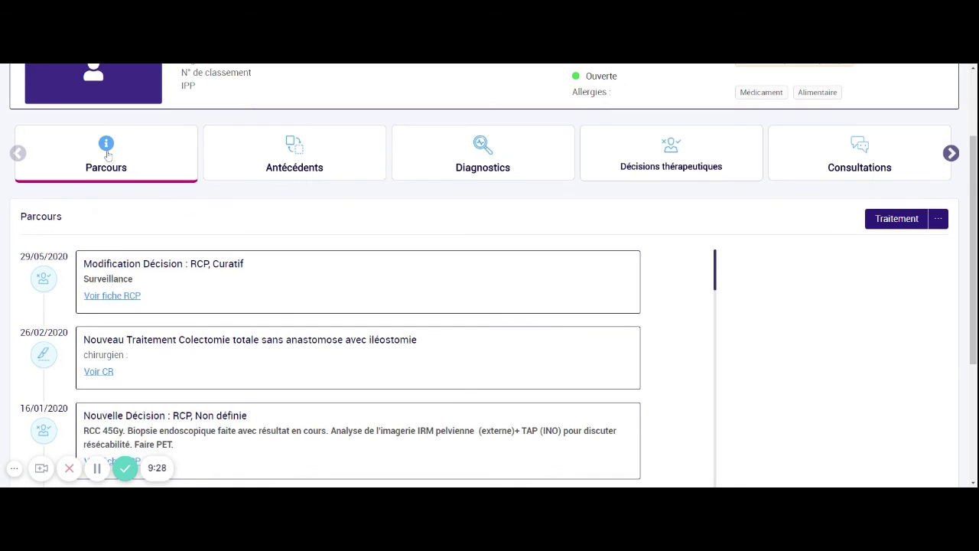